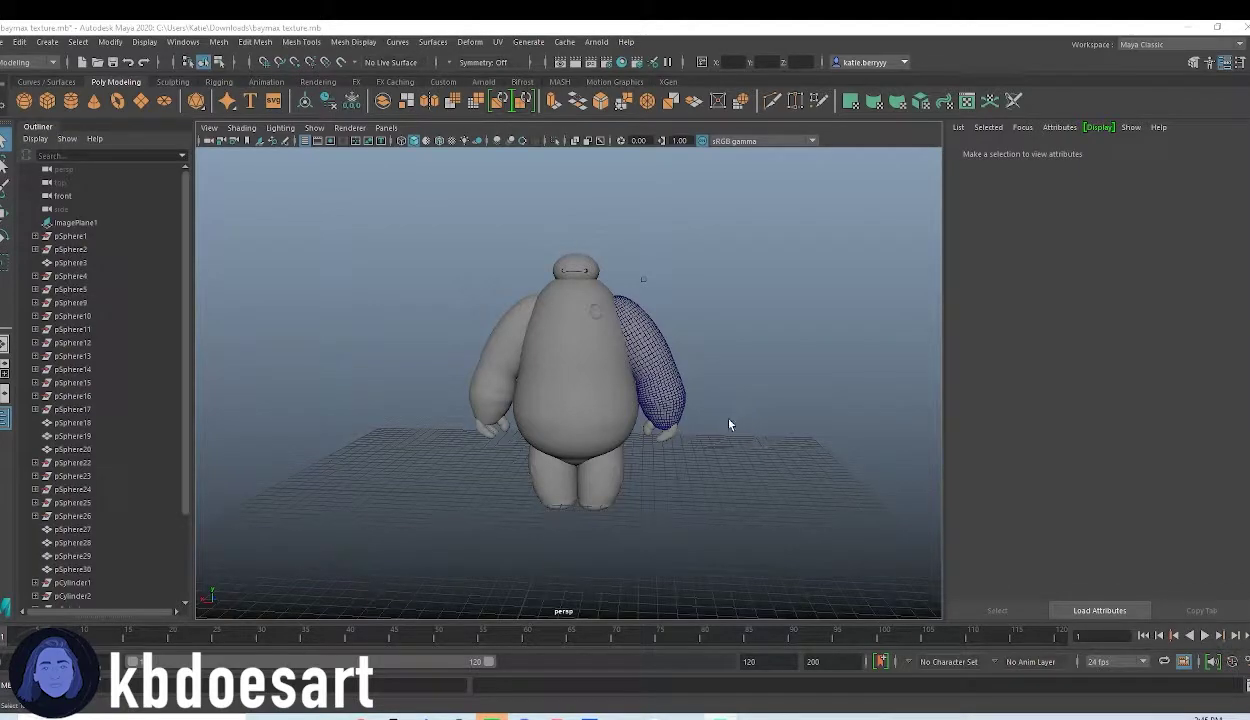
# - Apply smooth mesh preview to Baymax's right arm and dismiss the smooth-level warning
pyautogui.moveTo(661, 469)
pyautogui.keyDown('alt'); pyautogui.mouseDown()
pyautogui.moveTo(538, 446)
pyautogui.moveTo(665, 449)
pyautogui.mouseUp(); pyautogui.keyUp('alt')
pyautogui.click(663, 440)
pyautogui.press('3')
pyautogui.click(665, 386)
pyautogui.moveTo(640, 400)
pyautogui.keyDown('alt'); pyautogui.mouseDown()
pyautogui.moveTo(718, 415)
pyautogui.moveTo(690, 412)
pyautogui.mouseUp(); pyautogui.keyUp('alt')
# - Delete construction history from all of Baymax's body meshes
pyautogui.moveTo(388, 382); pyautogui.dragTo(750, 545)
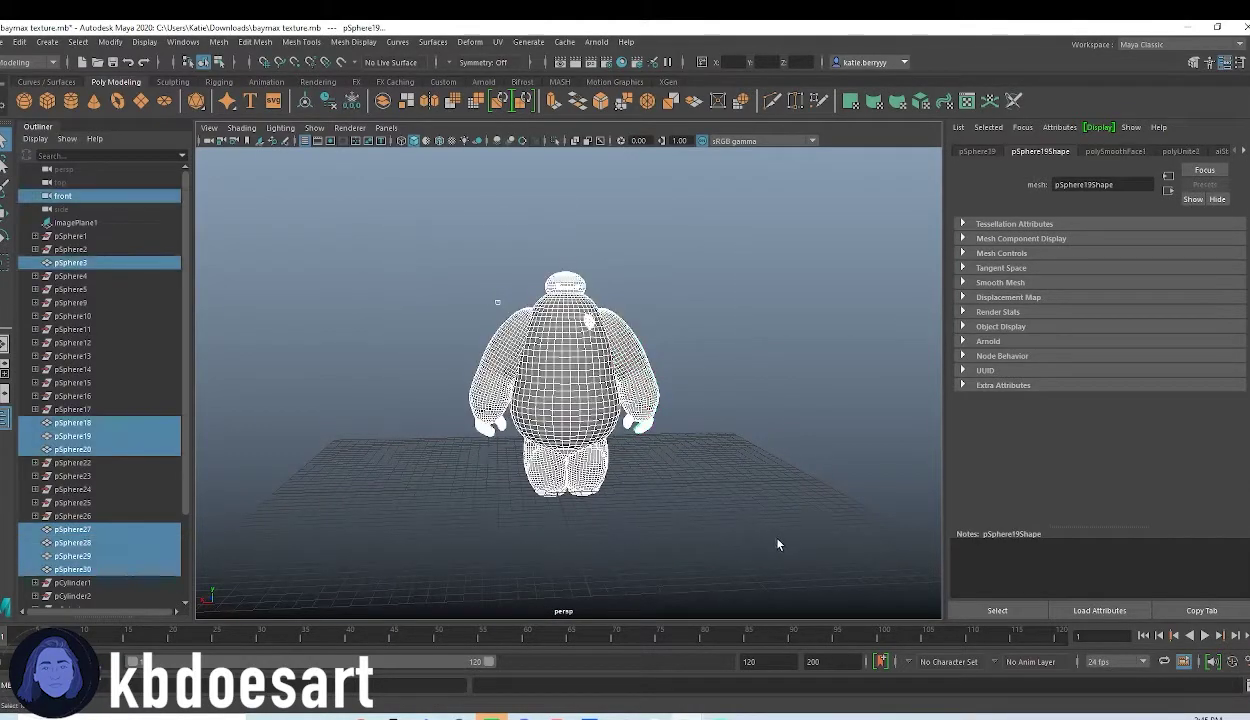
pyautogui.click(45, 42)
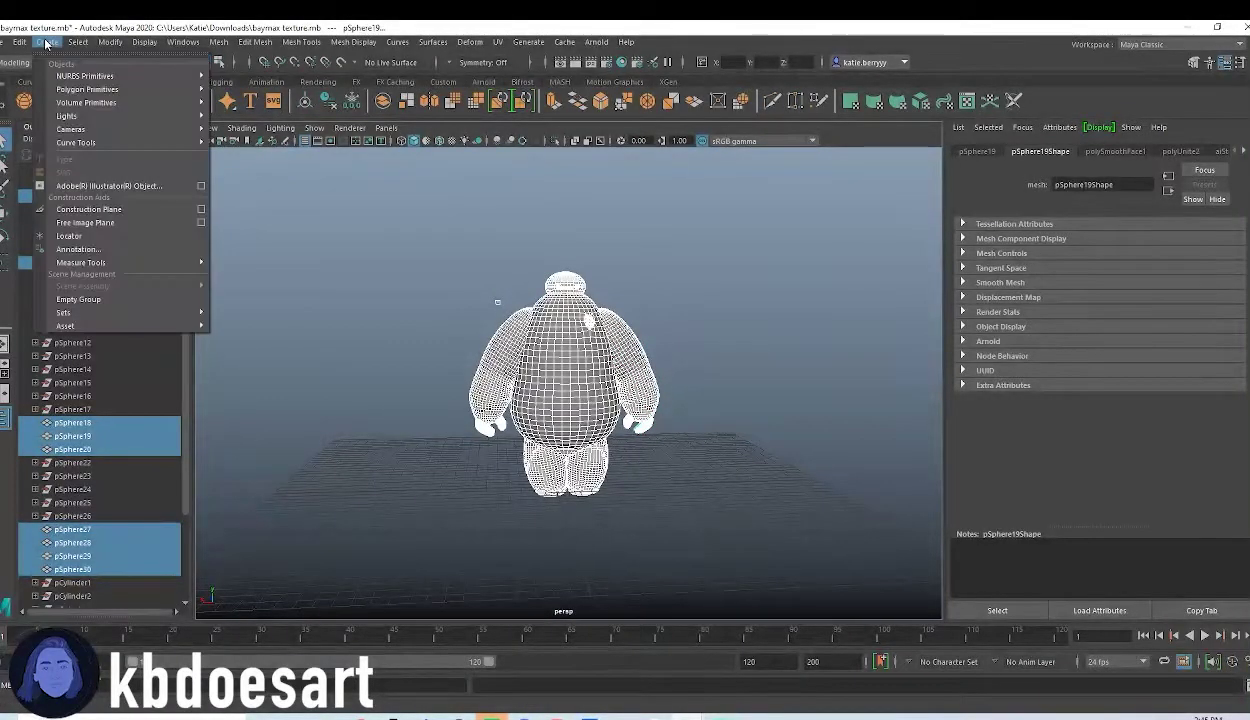
pyautogui.moveTo(63, 212)
pyautogui.click(240, 213)
# - Reapply smooth preview to the right arm, confirming the smooth-level warning
pyautogui.moveTo(448, 352)
pyautogui.keyDown('alt'); pyautogui.mouseDown()
pyautogui.moveTo(753, 357)
pyautogui.moveTo(851, 343)
pyautogui.moveTo(432, 369)
pyautogui.moveTo(478, 345)
pyautogui.mouseUp(); pyautogui.keyUp('alt')
pyautogui.click(634, 344)
pyautogui.press('3')
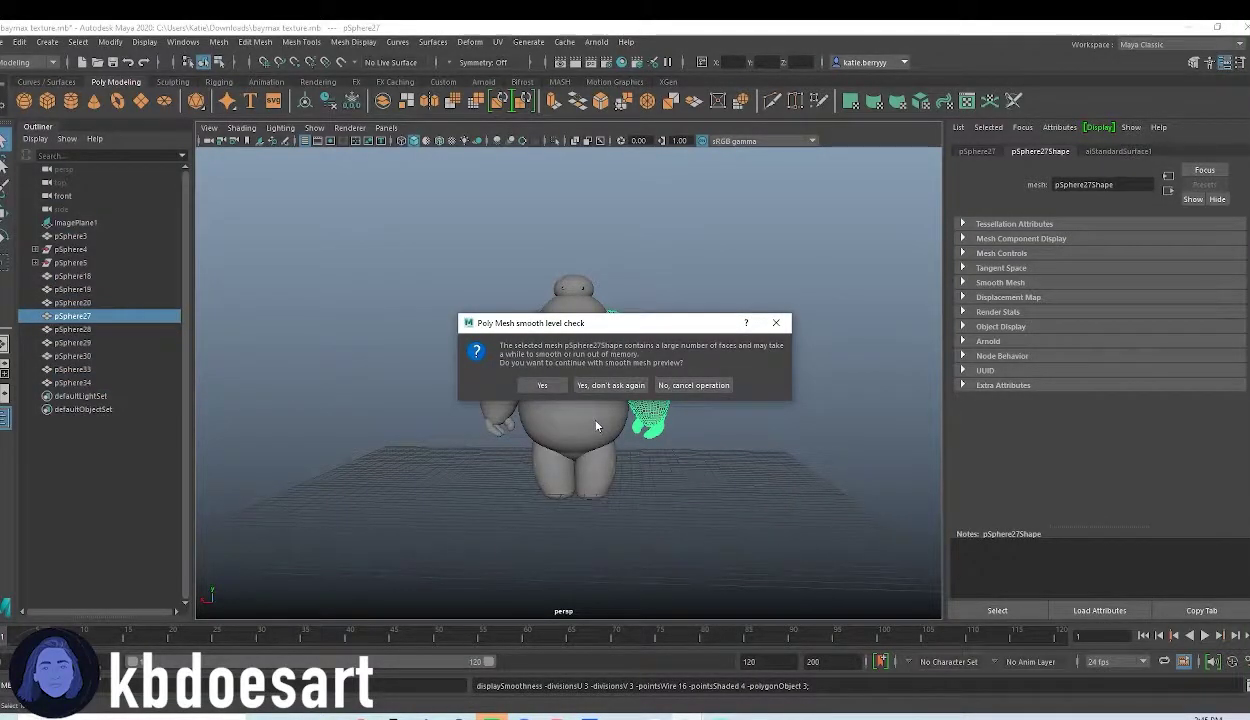
pyautogui.press('Return')
# - Adjust the arm selection, then marquee-select every Baymax part at once
pyautogui.click(701, 367)
pyautogui.keyDown('alt'); pyautogui.moveTo(630, 454); pyautogui.dragTo(637, 449); pyautogui.keyUp('alt')
pyautogui.click(650, 410)
pyautogui.click(455, 340)
pyautogui.click(657, 412)
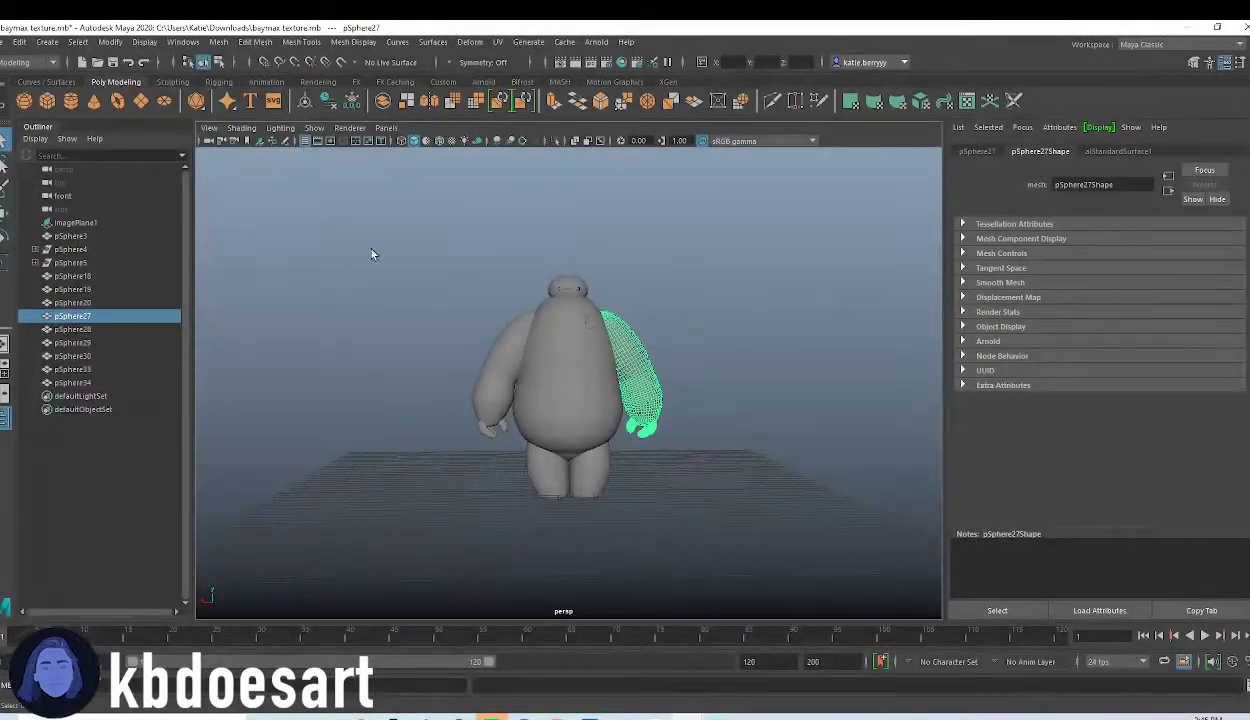
pyautogui.moveTo(353, 227); pyautogui.dragTo(785, 565)
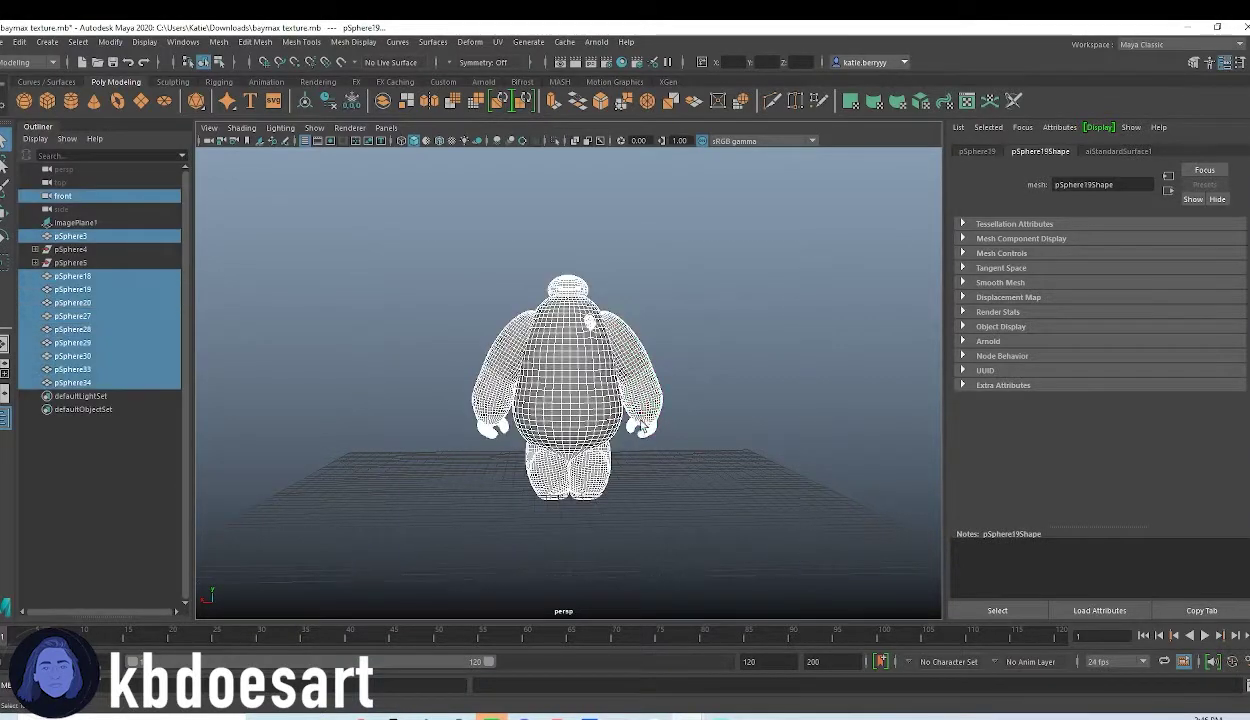
# - Assign a new Arnold aiStandardSurface material (aiStandardSurface3) to the selected Baymax meshes
pyautogui.rightClick(552, 351)
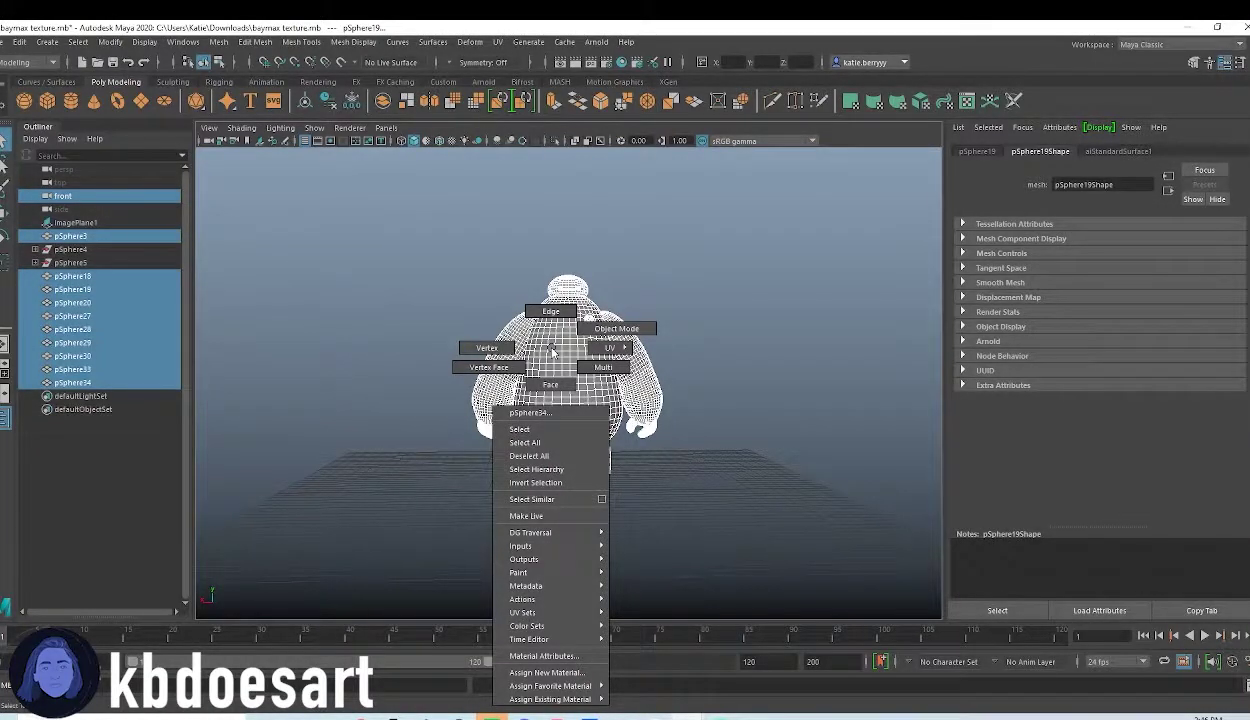
pyautogui.click(547, 672)
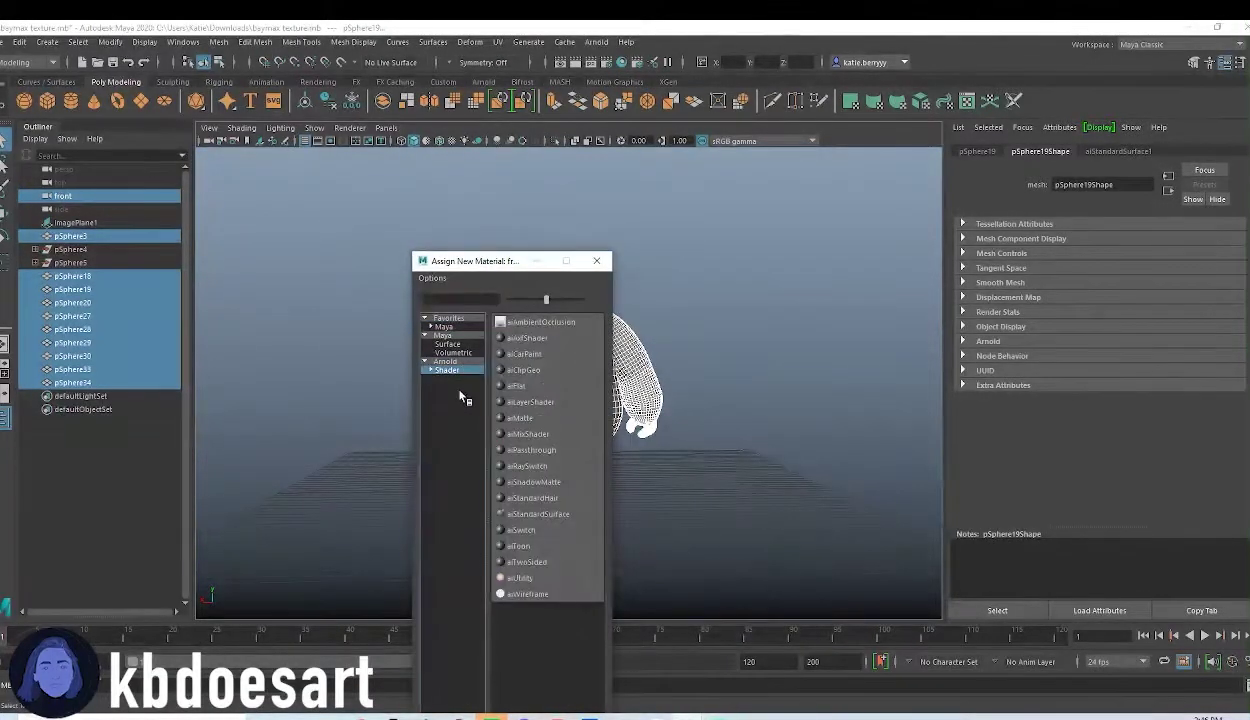
pyautogui.click(540, 514)
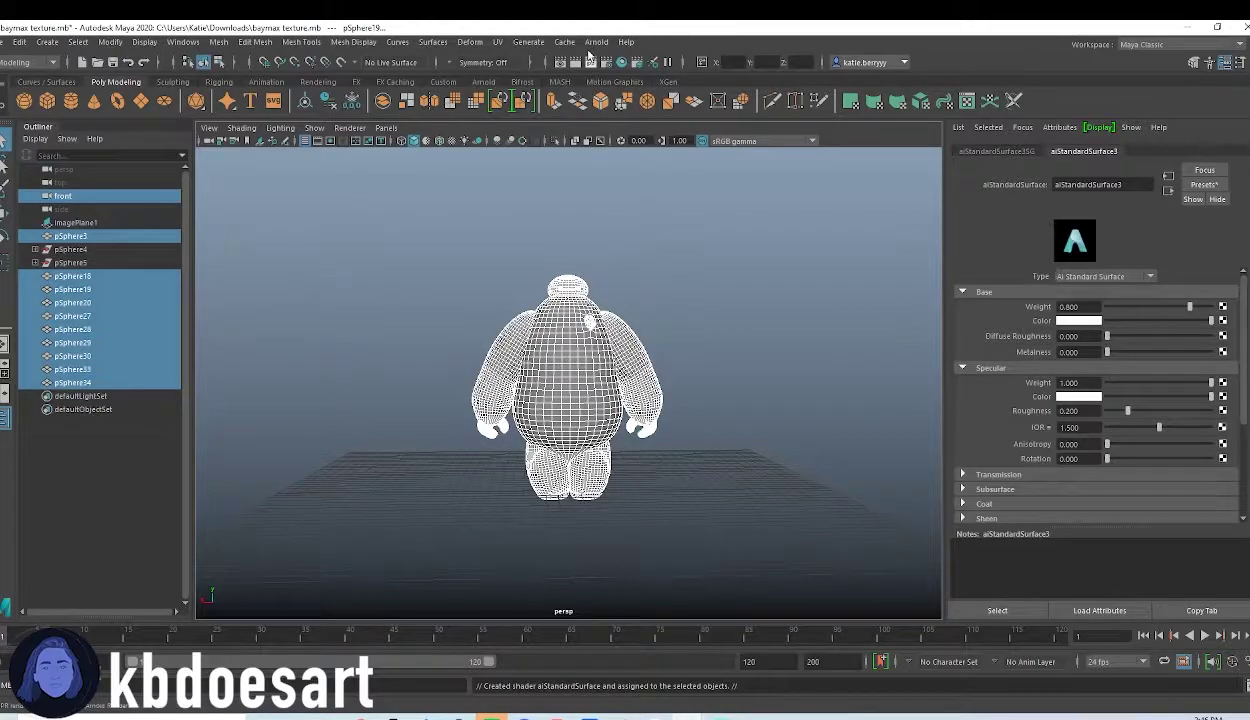
# - Open the Arnold RenderView, add a Skydome Light, and move the RenderView window left
pyautogui.click(590, 44)
pyautogui.click(620, 80)
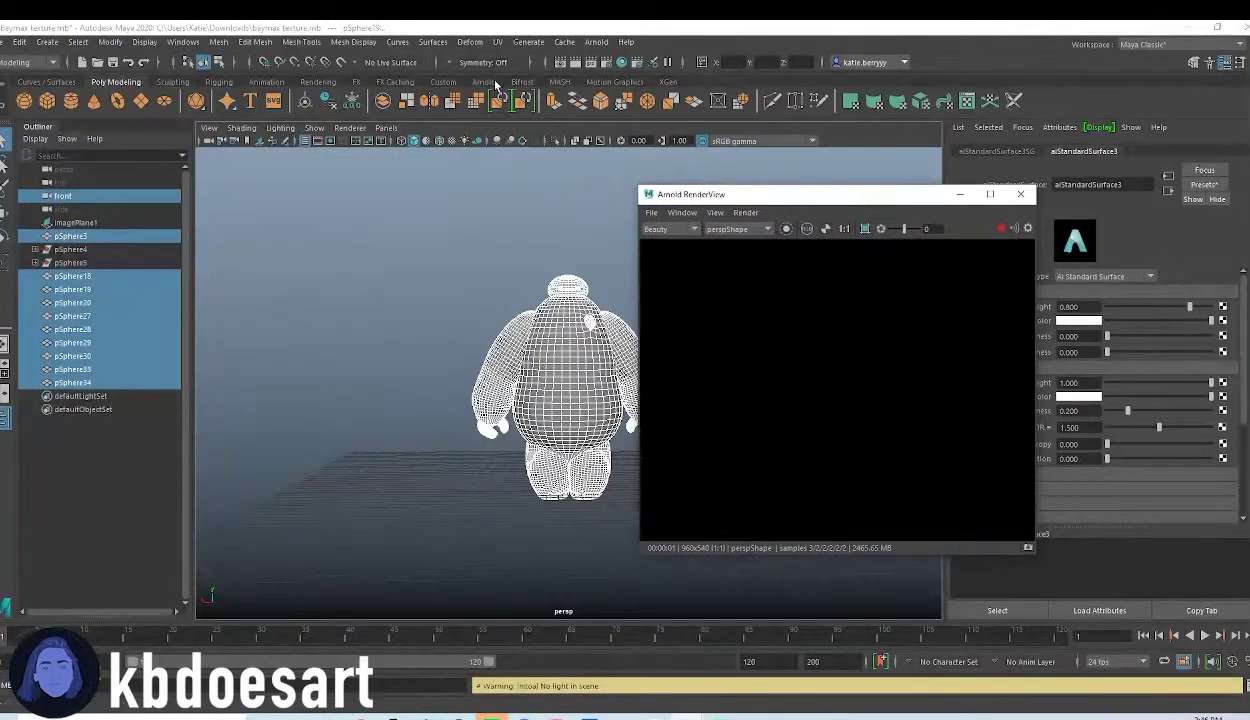
pyautogui.click(486, 82)
pyautogui.click(93, 103)
pyautogui.moveTo(887, 201); pyautogui.dragTo(312, 194)
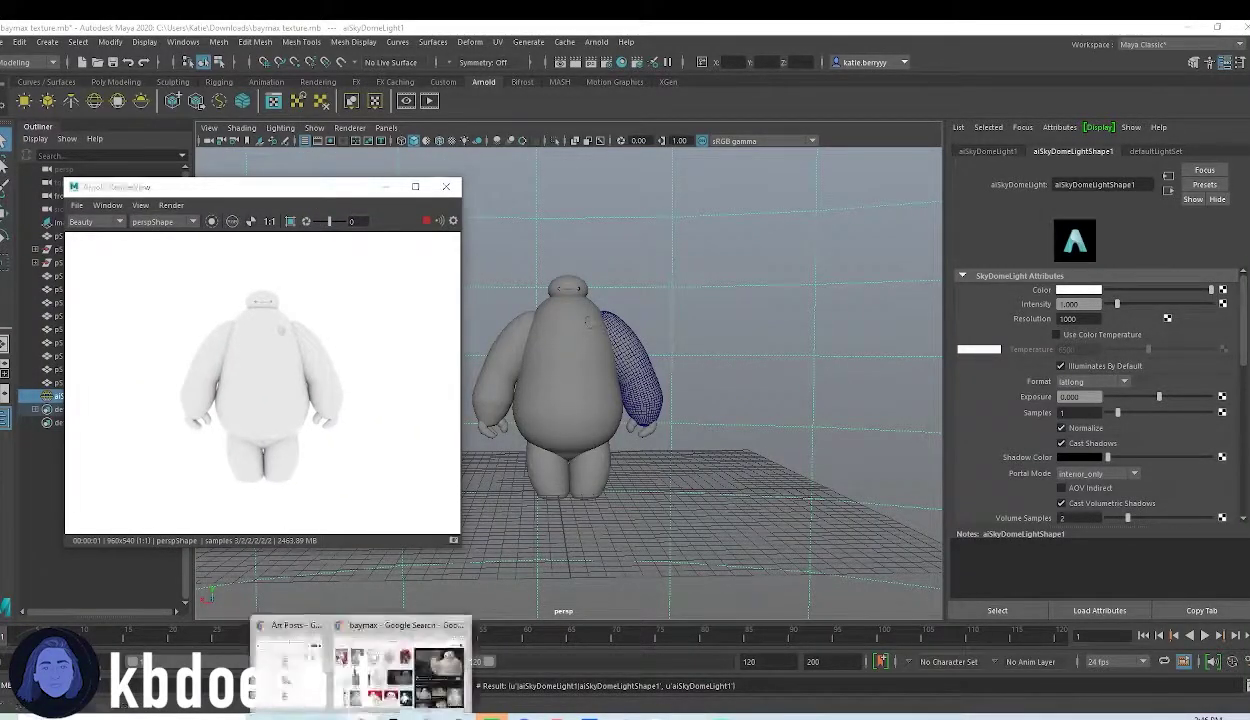
# - Preview Disney Wiki, awn.com and Syfy Wire Baymax images in Google Images
pyautogui.click(420, 660)
pyautogui.scroll(-3, 1046, 465)
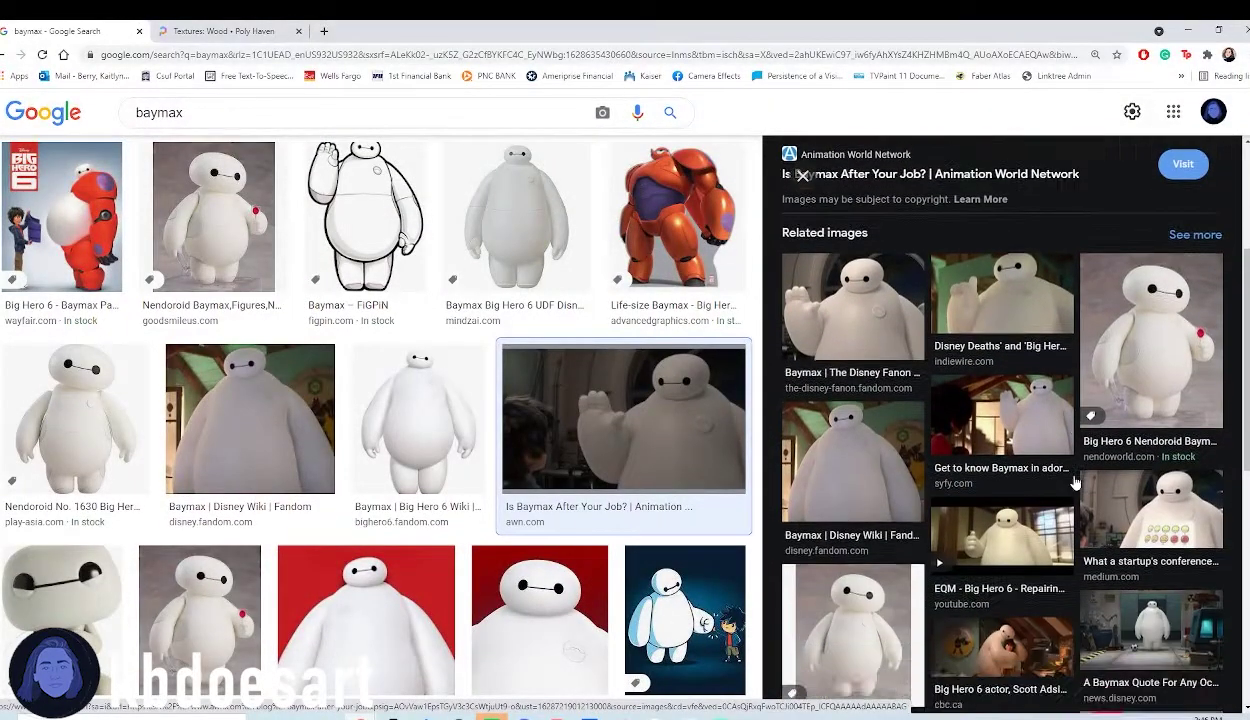
pyautogui.click(849, 468)
pyautogui.scroll(3, 863, 478)
pyautogui.scroll(1, 863, 478)
pyautogui.scroll(-5, 858, 477)
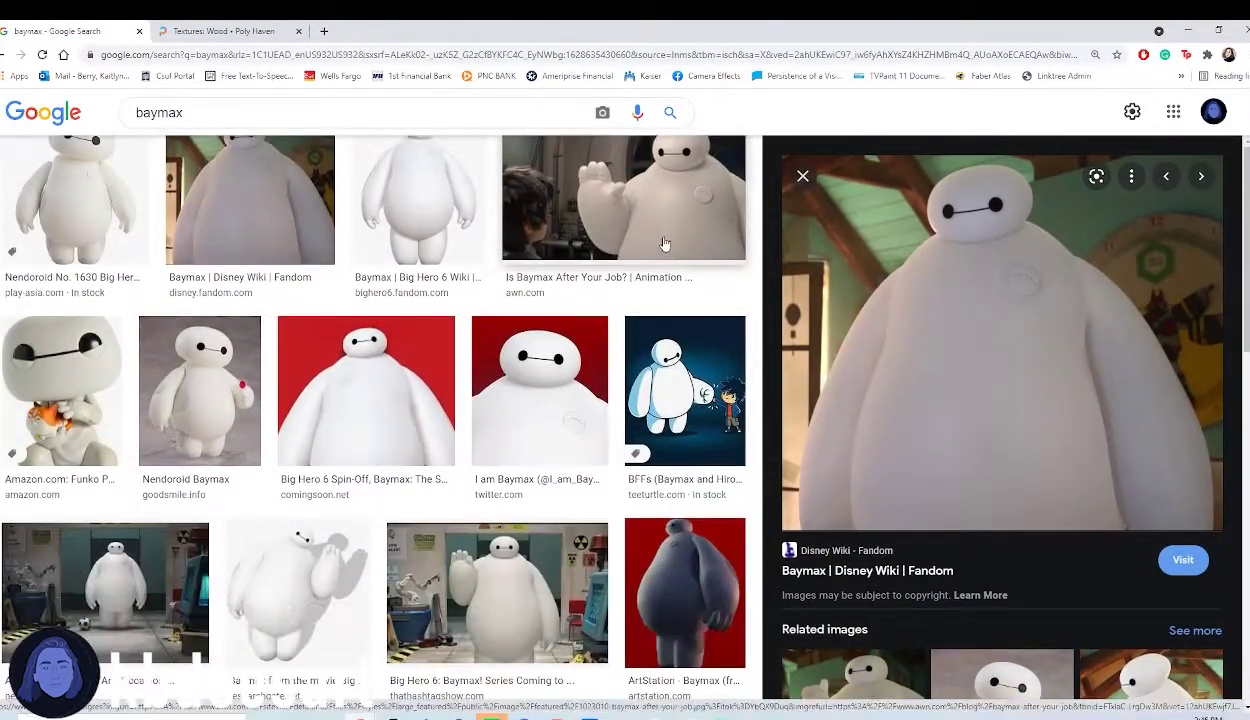
pyautogui.click(623, 200)
pyautogui.scroll(-2, 987, 422)
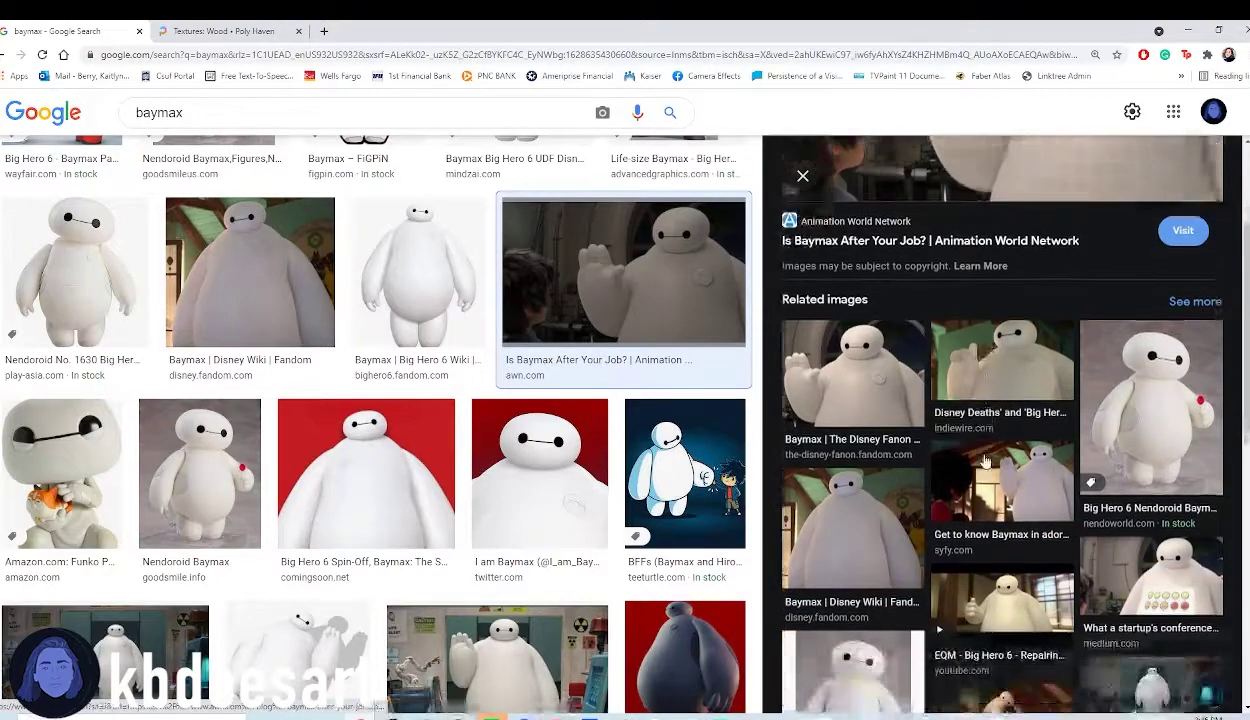
pyautogui.click(1000, 525)
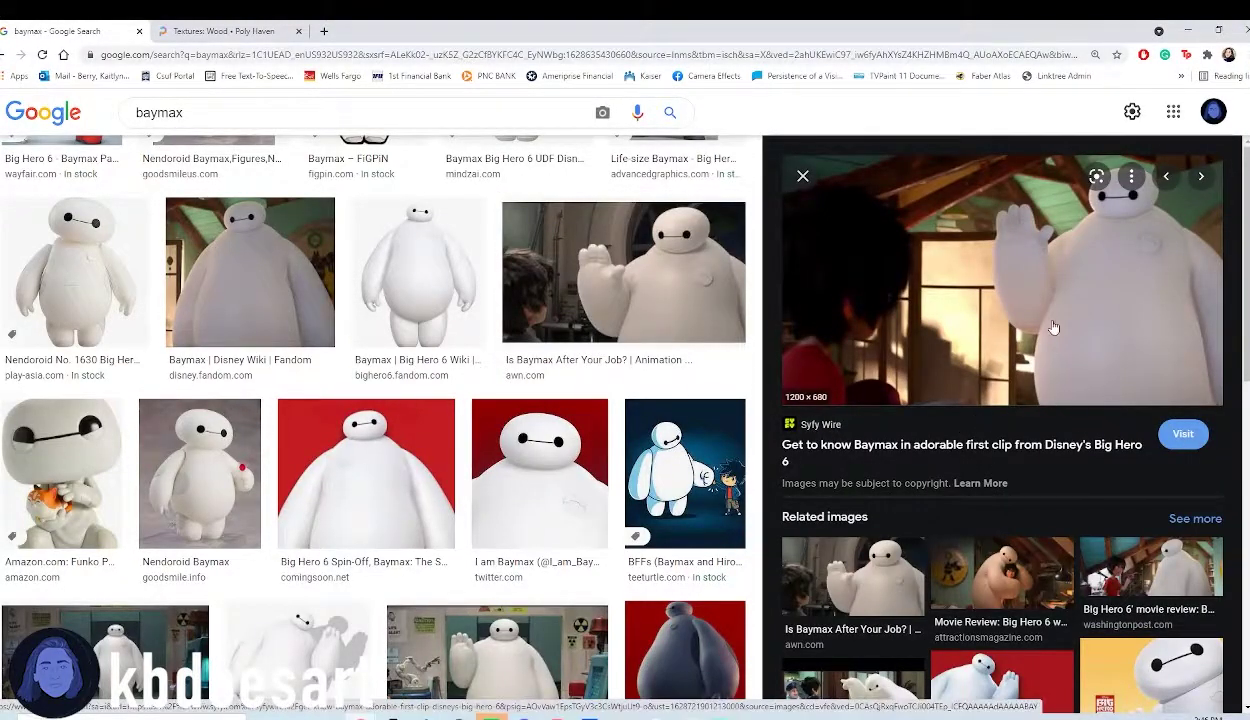
# - Return to Maya, reframe the camera, and marquee-select all of Baymax's meshes
pyautogui.click(1189, 33)
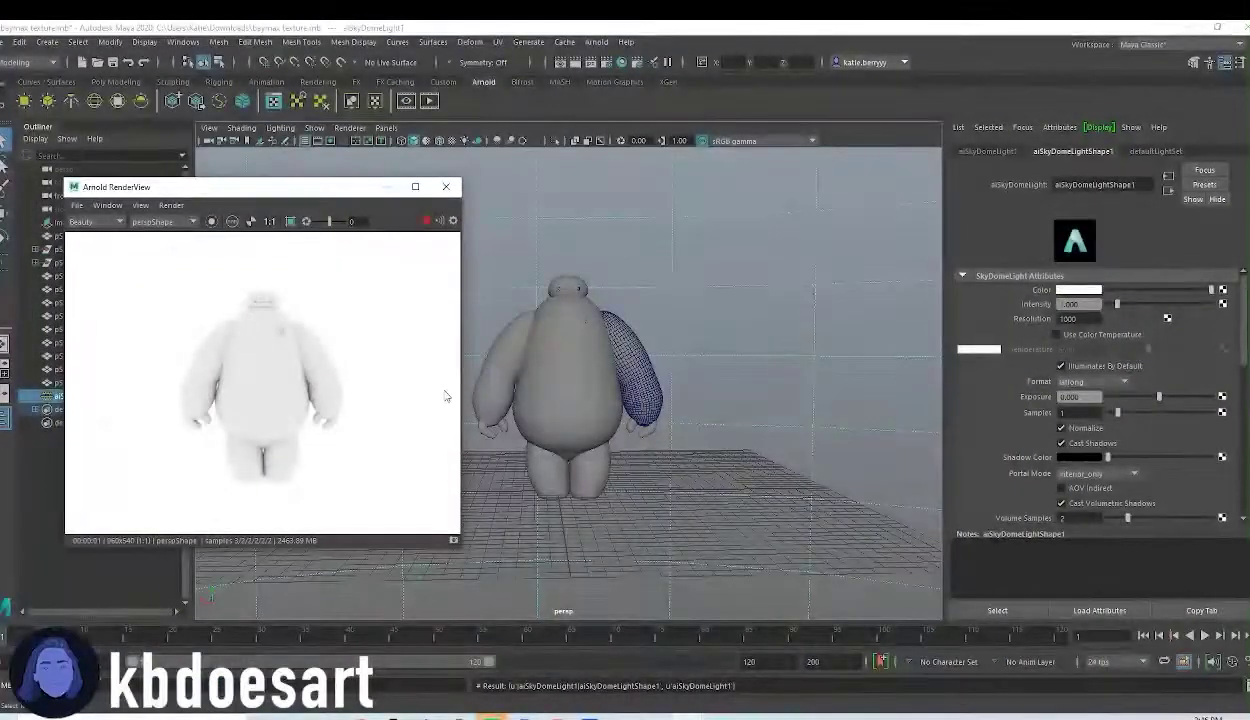
pyautogui.keyDown('alt'); pyautogui.moveTo(648, 346); pyautogui.dragTo(807, 343); pyautogui.keyUp('alt')
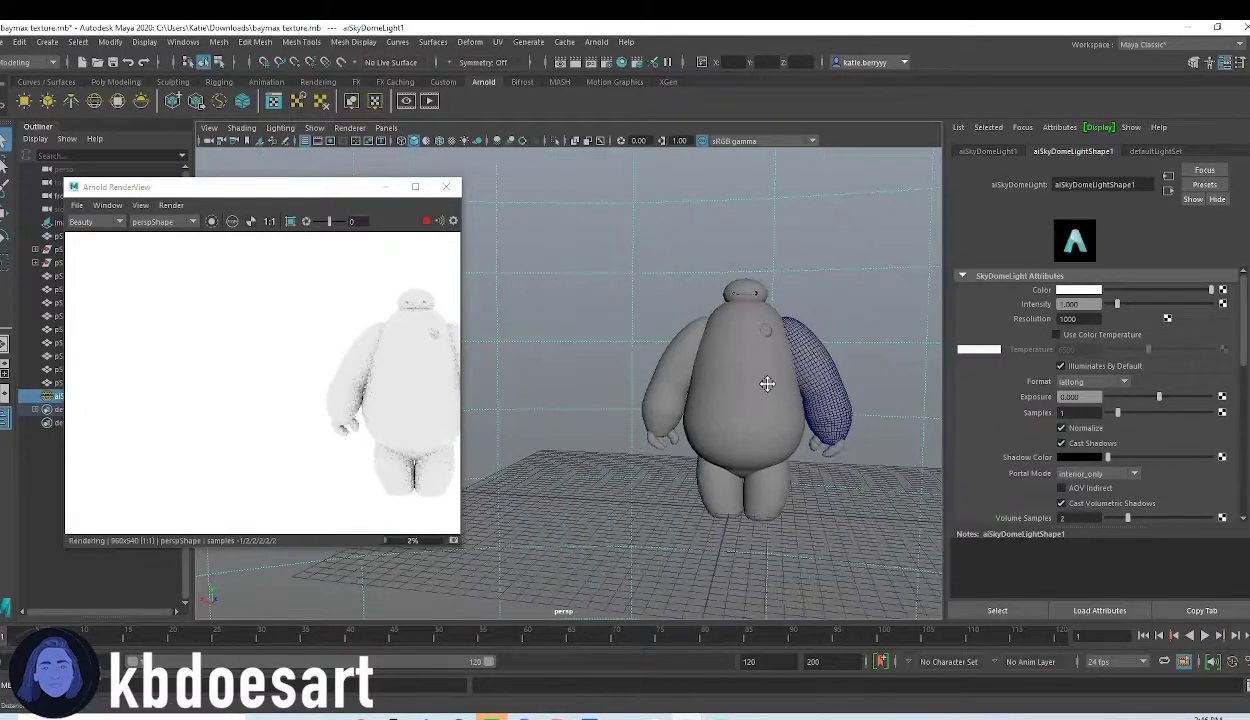
pyautogui.keyDown('alt'); pyautogui.moveTo(759, 385); pyautogui.dragTo(703, 356, button='middle'); pyautogui.keyUp('alt')
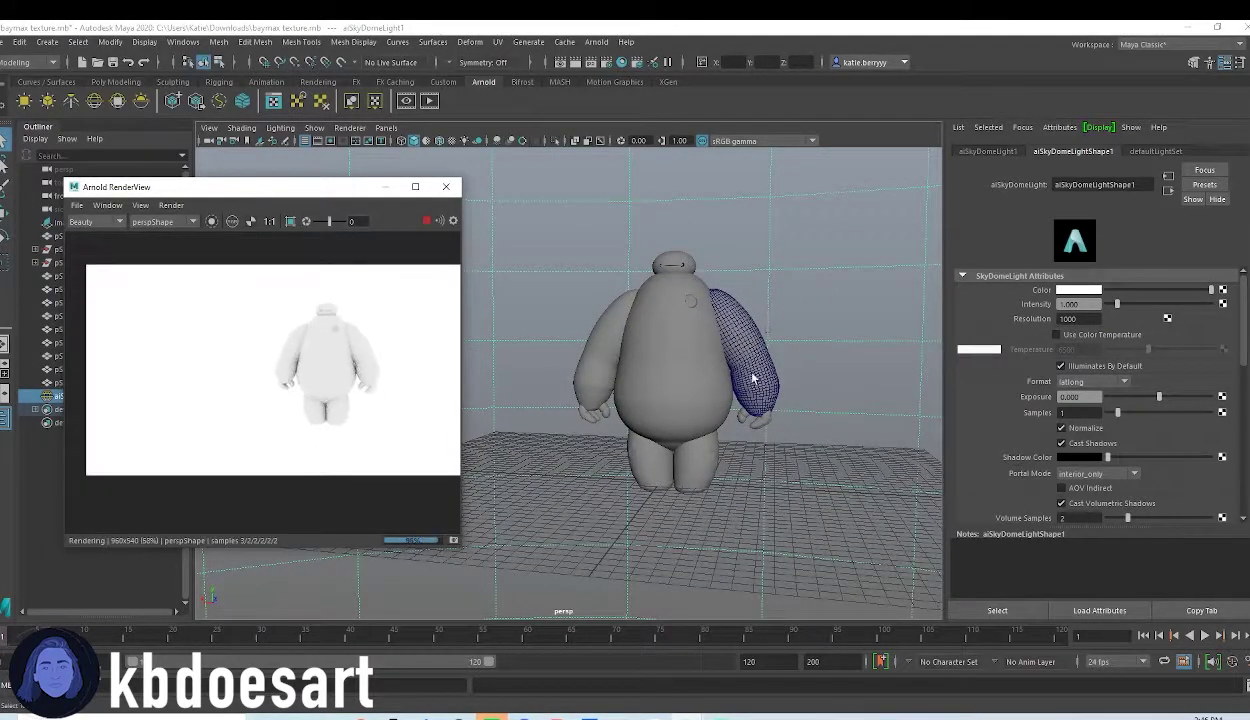
pyautogui.keyDown('alt'); pyautogui.moveTo(770, 368); pyautogui.dragTo(852, 355, button='right'); pyautogui.keyUp('alt')
pyautogui.keyDown('alt'); pyautogui.moveTo(852, 355); pyautogui.dragTo(762, 380, button='middle'); pyautogui.keyUp('alt')
pyautogui.keyDown('alt'); pyautogui.moveTo(762, 380); pyautogui.dragTo(762, 363, button='right'); pyautogui.keyUp('alt')
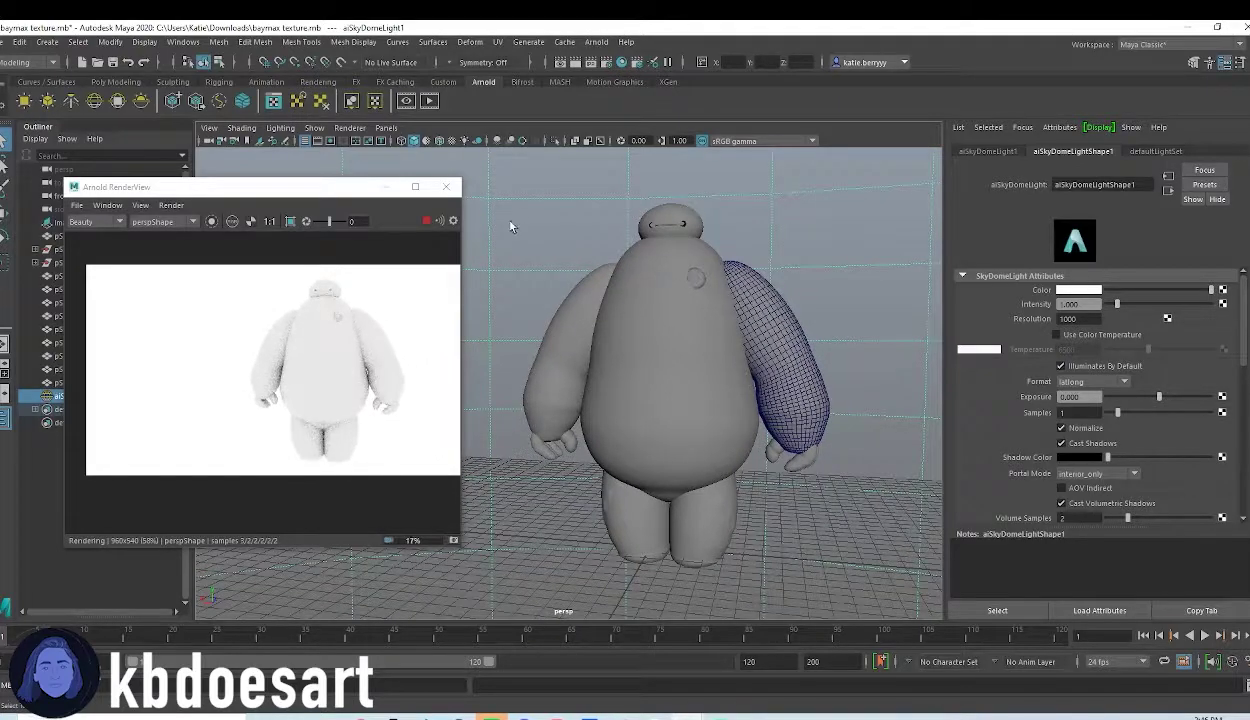
pyautogui.moveTo(508, 200); pyautogui.dragTo(820, 567)
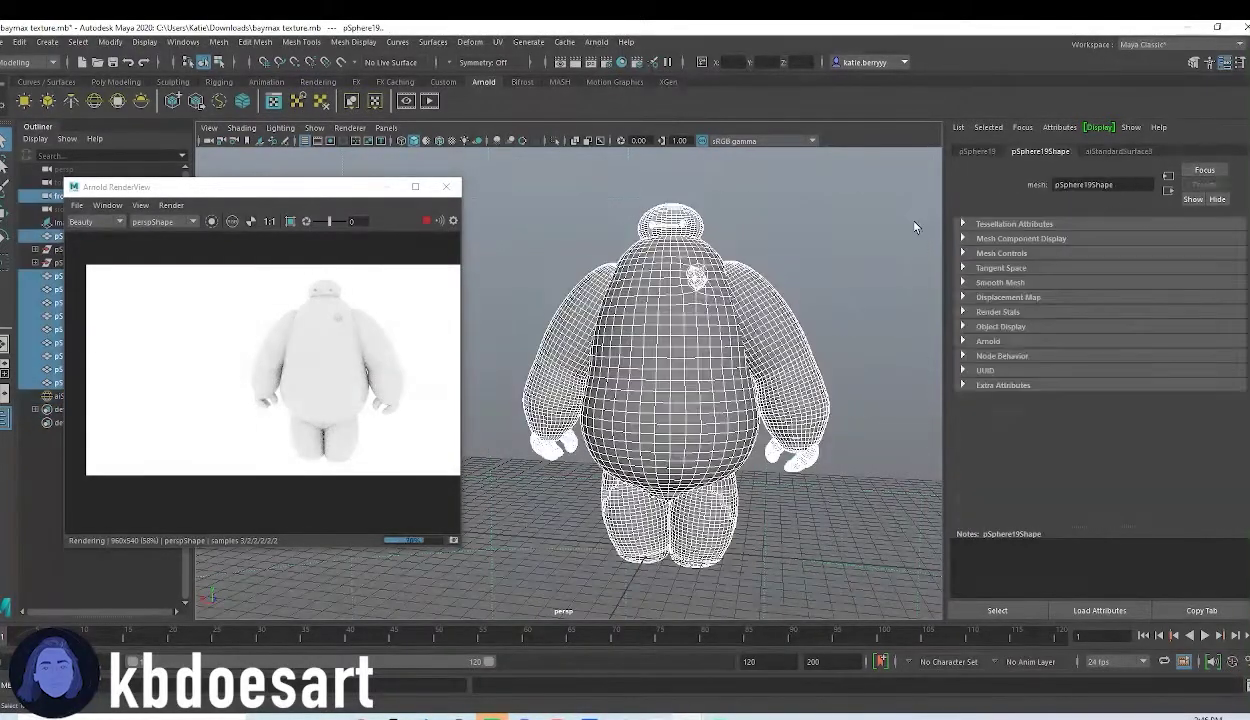
# - Set aiStandardSurface3 Diffuse Roughness 0.136, Metalness 0.097, and Transmission Weight about 0.49
pyautogui.click(1118, 151)
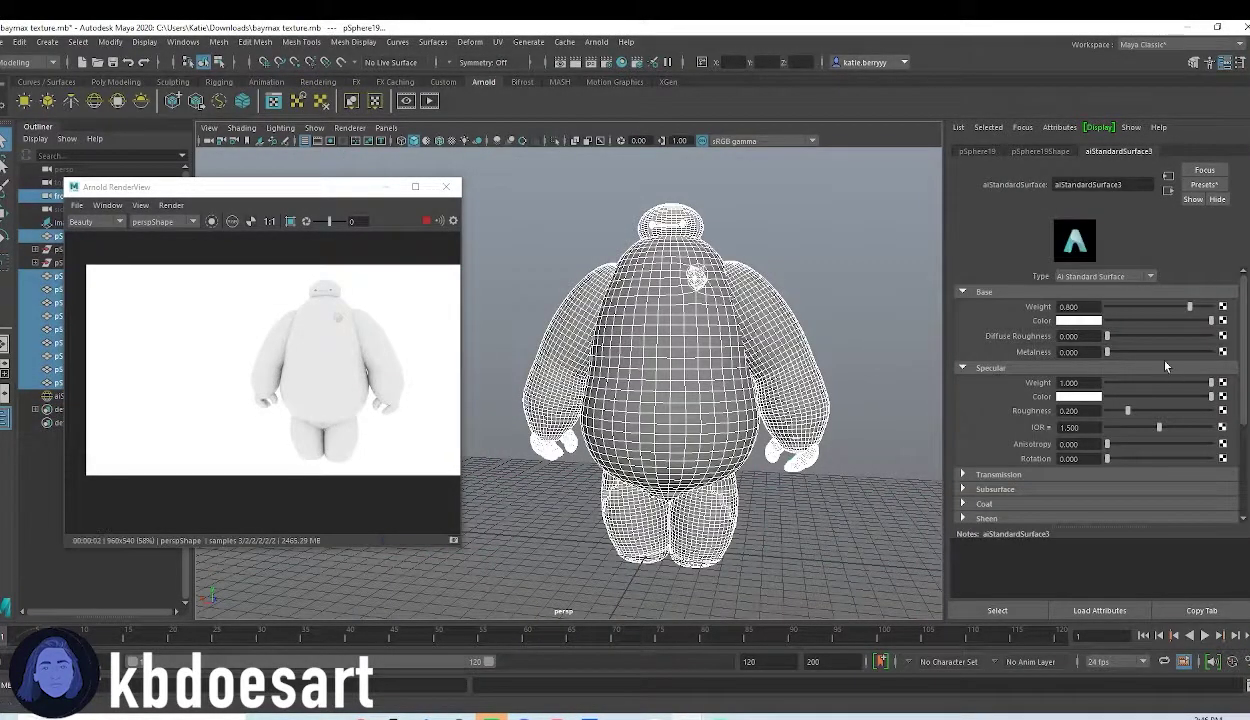
pyautogui.click(1119, 337)
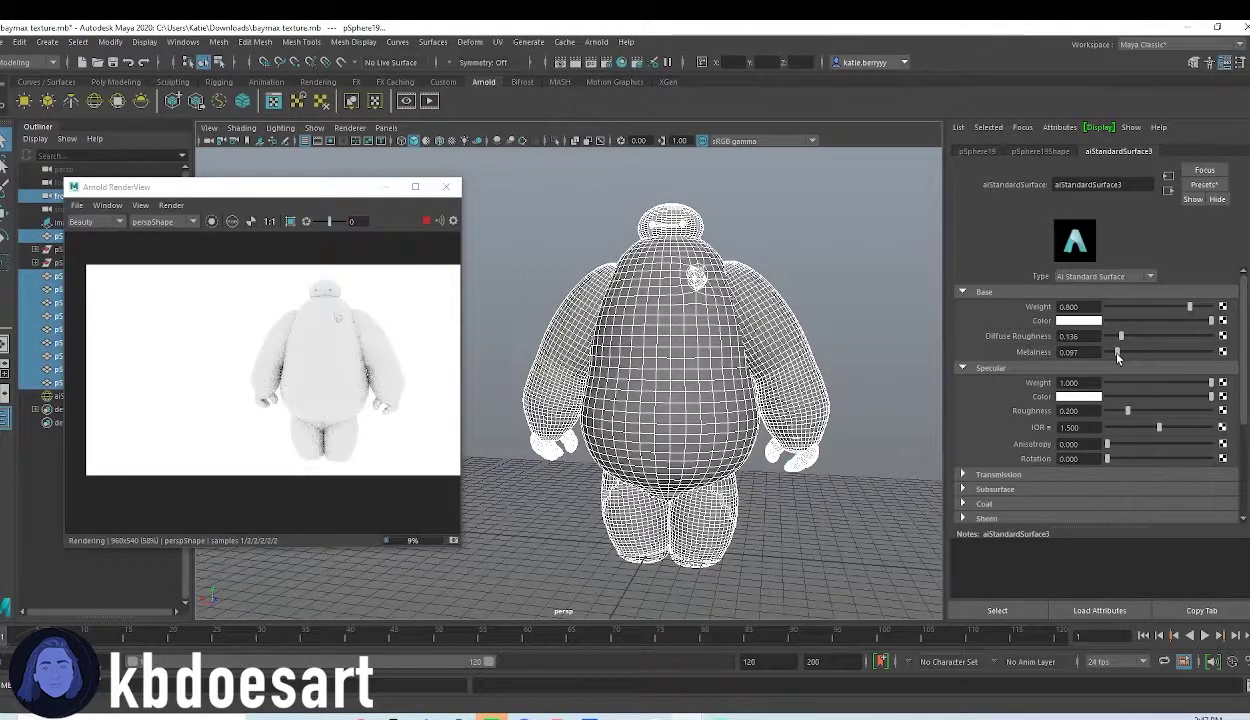
pyautogui.scroll(-2, 1060, 400)
pyautogui.click(1000, 395)
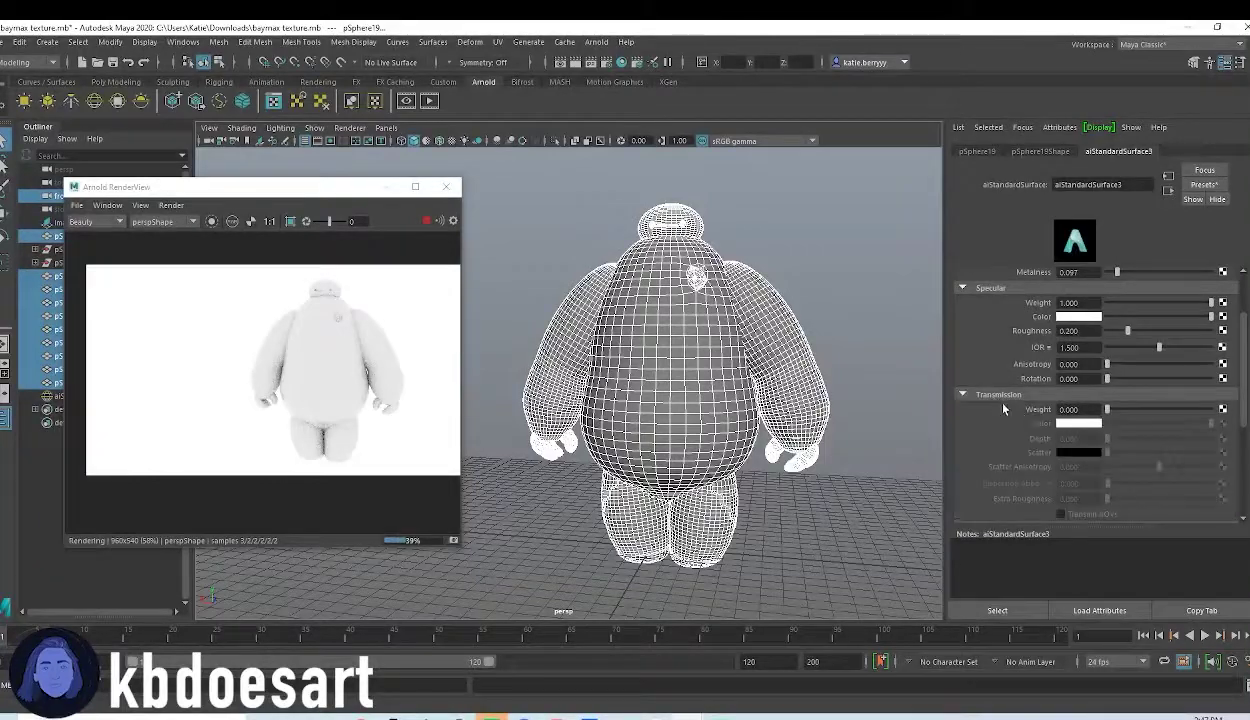
pyautogui.click(1116, 411)
pyautogui.moveTo(1116, 411); pyautogui.dragTo(1159, 420)
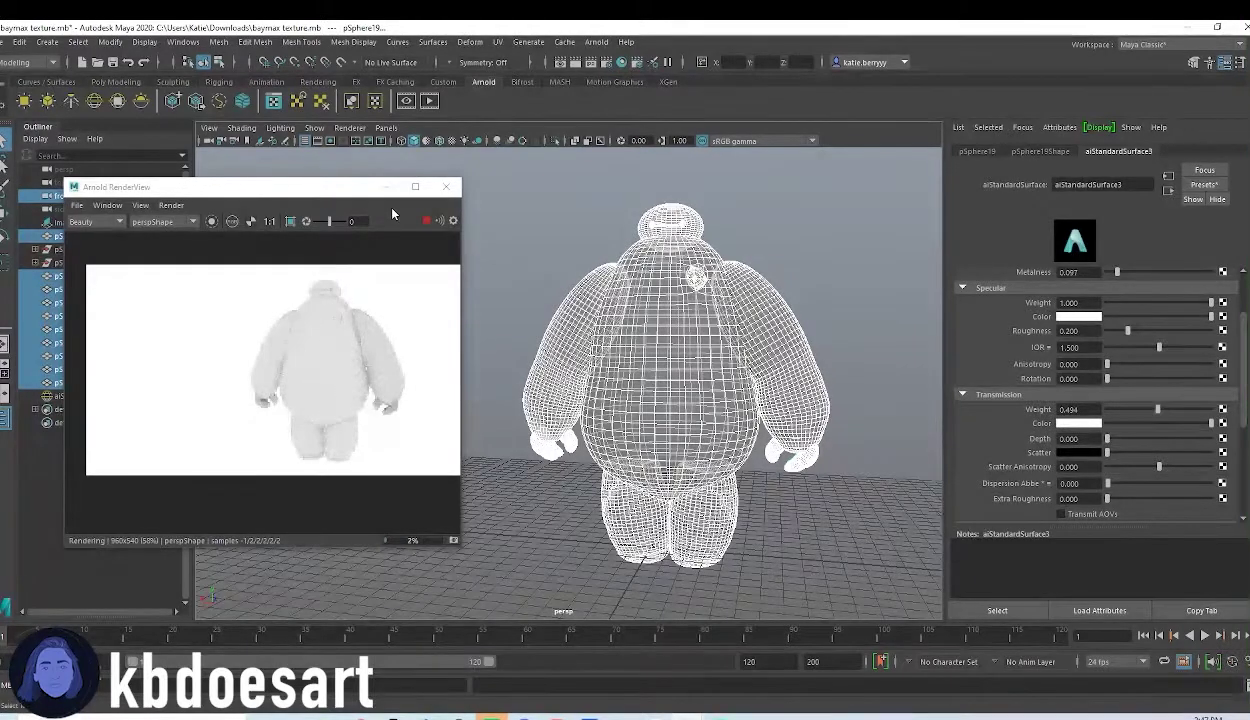
pyautogui.click(130, 82)
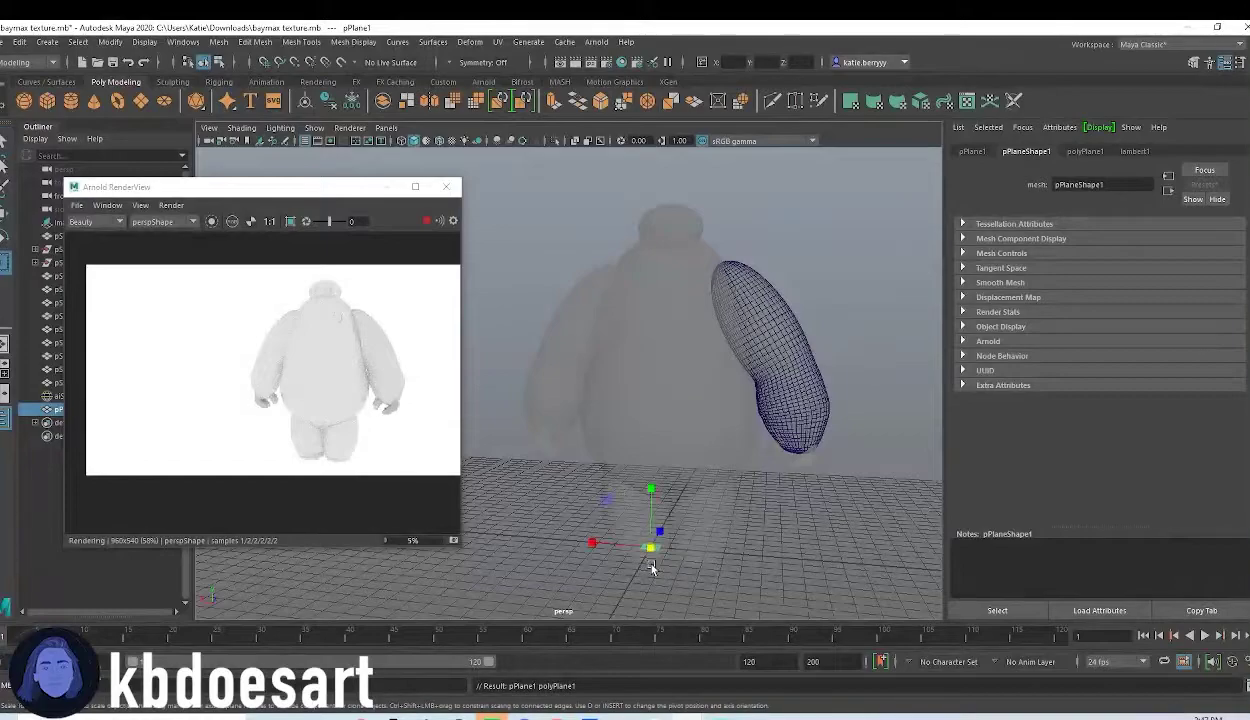
# - Scale the new polygon plane into a large floor under Baymax and choose Assign New Material
pyautogui.press('r')
pyautogui.keyDown('alt'); pyautogui.moveTo(745, 532); pyautogui.dragTo(610, 400, button='right'); pyautogui.keyUp('alt')
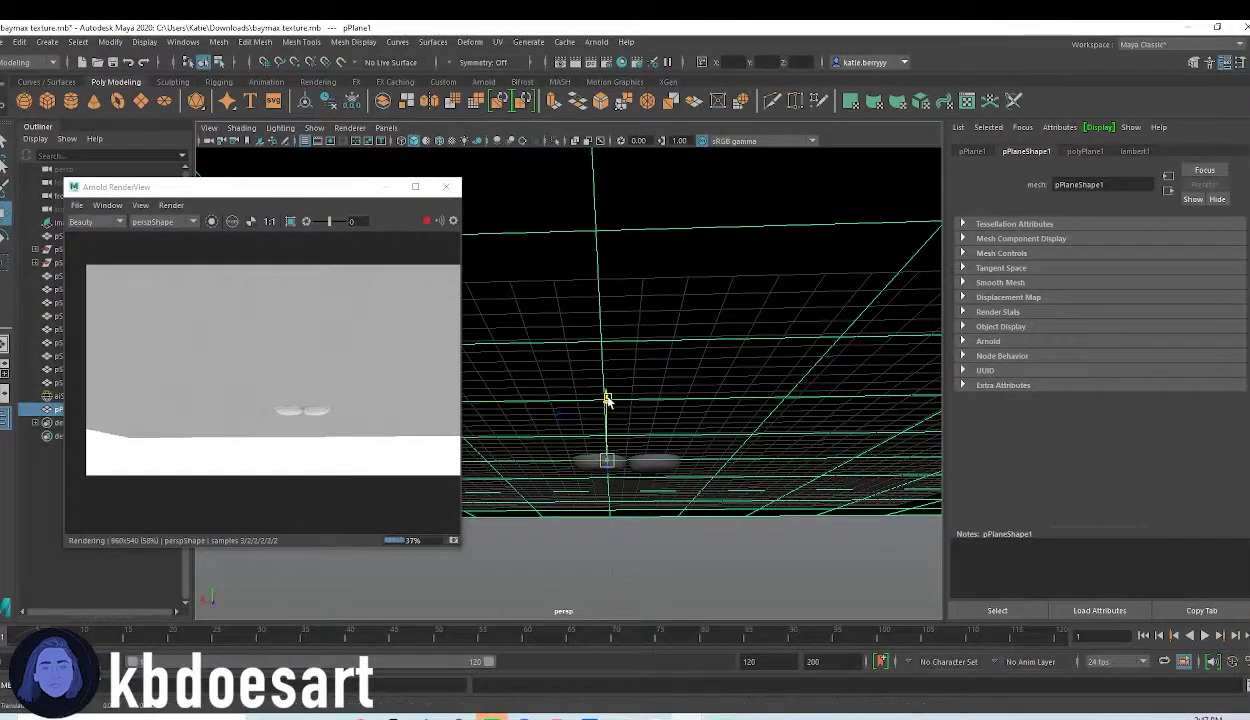
pyautogui.moveTo(610, 400); pyautogui.dragTo(610, 412)
pyautogui.scroll(-5, 780, 434)
pyautogui.moveTo(752, 441); pyautogui.dragTo(790, 703, button='right')
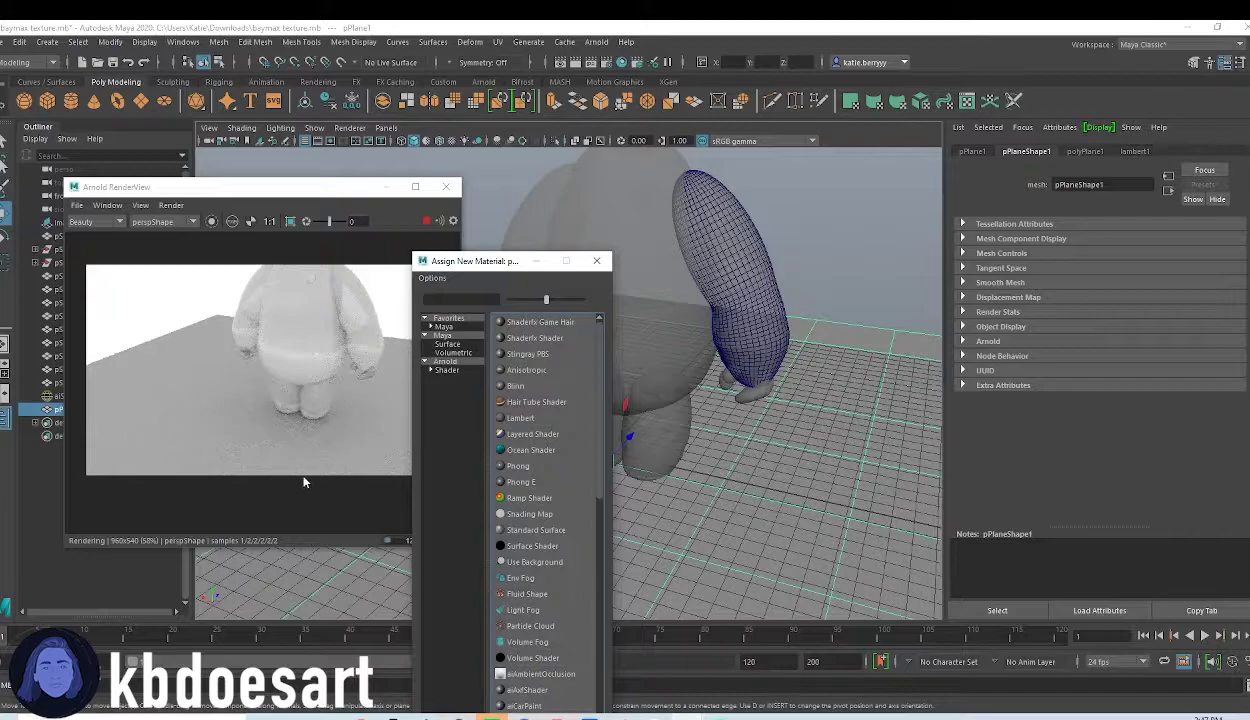
# - Assign the plane an aiStandardSurface with a Checker texture on its Base Color
pyautogui.click(444, 361)
pyautogui.click(447, 370)
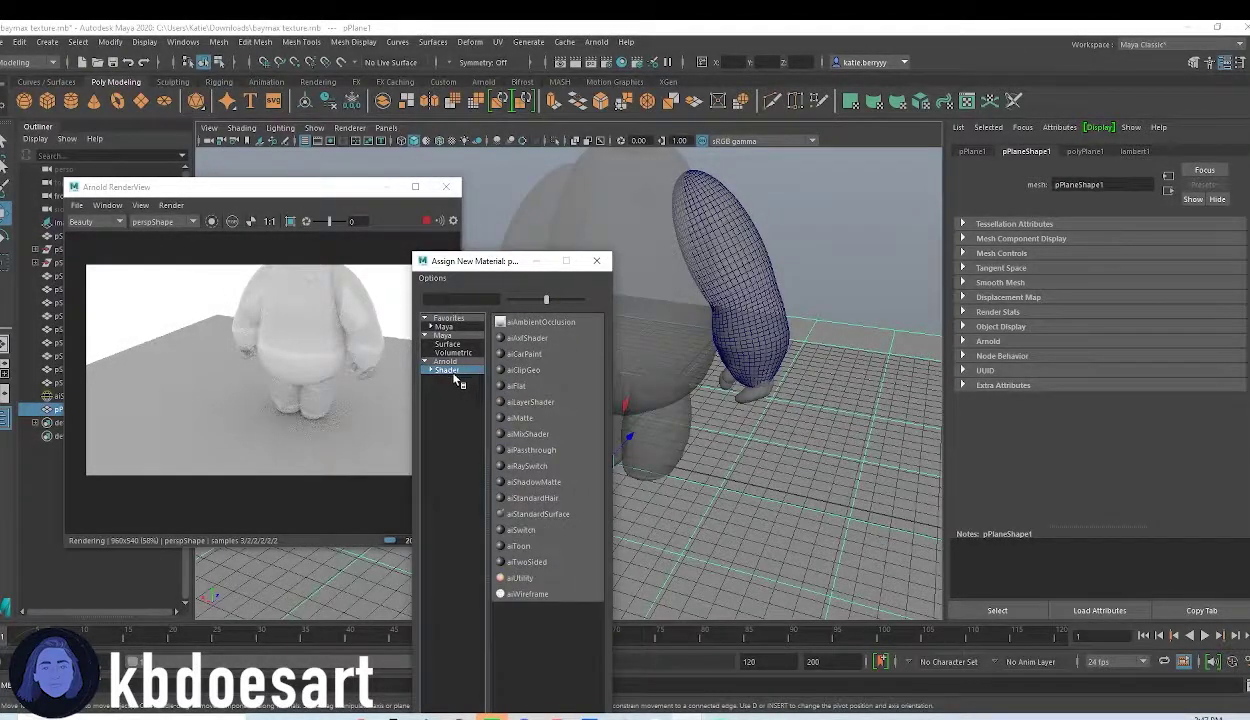
pyautogui.click(545, 515)
pyautogui.scroll(2, 1175, 405)
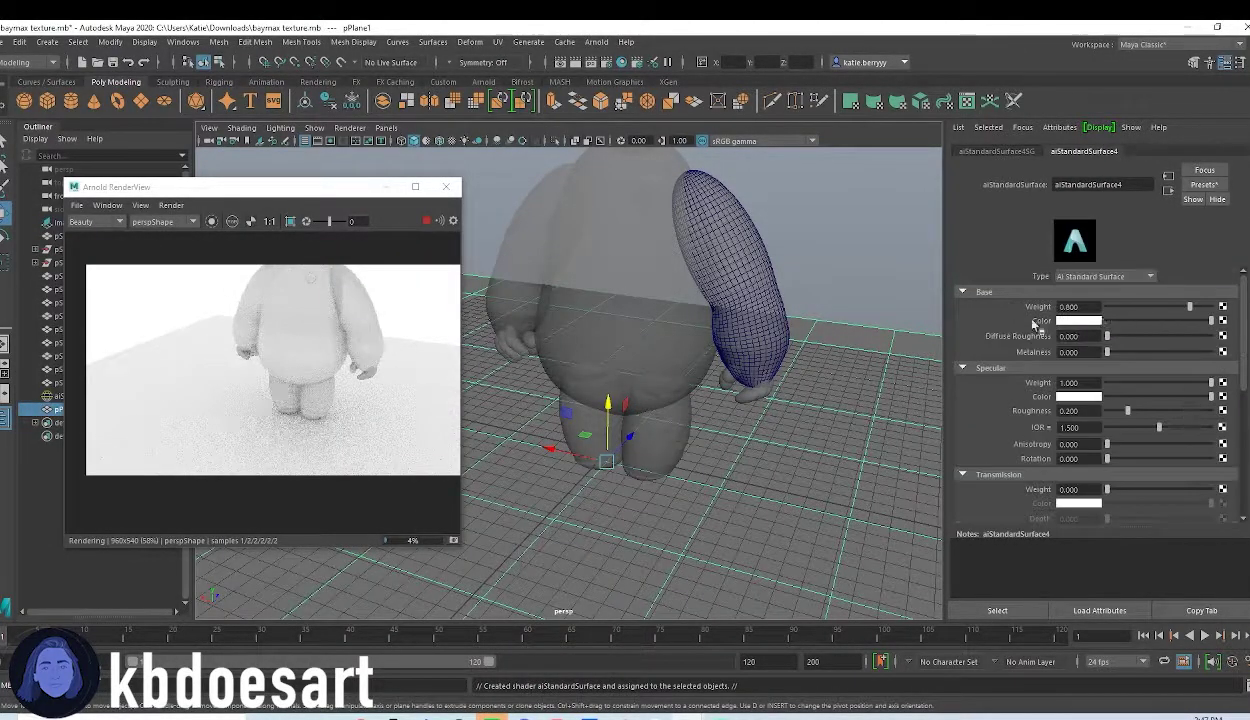
pyautogui.click(1222, 320)
pyautogui.click(715, 214)
# - Orbit to a frontal view, select Baymax's body, and nudge the render preview left
pyautogui.moveTo(711, 488)
pyautogui.keyDown('alt'); pyautogui.mouseDown()
pyautogui.moveTo(776, 427)
pyautogui.moveTo(759, 452)
pyautogui.moveTo(740, 449)
pyautogui.moveTo(795, 427)
pyautogui.mouseUp(); pyautogui.keyUp('alt')
pyautogui.click(634, 345)
pyautogui.moveTo(312, 386); pyautogui.dragTo(298, 388, button='middle')
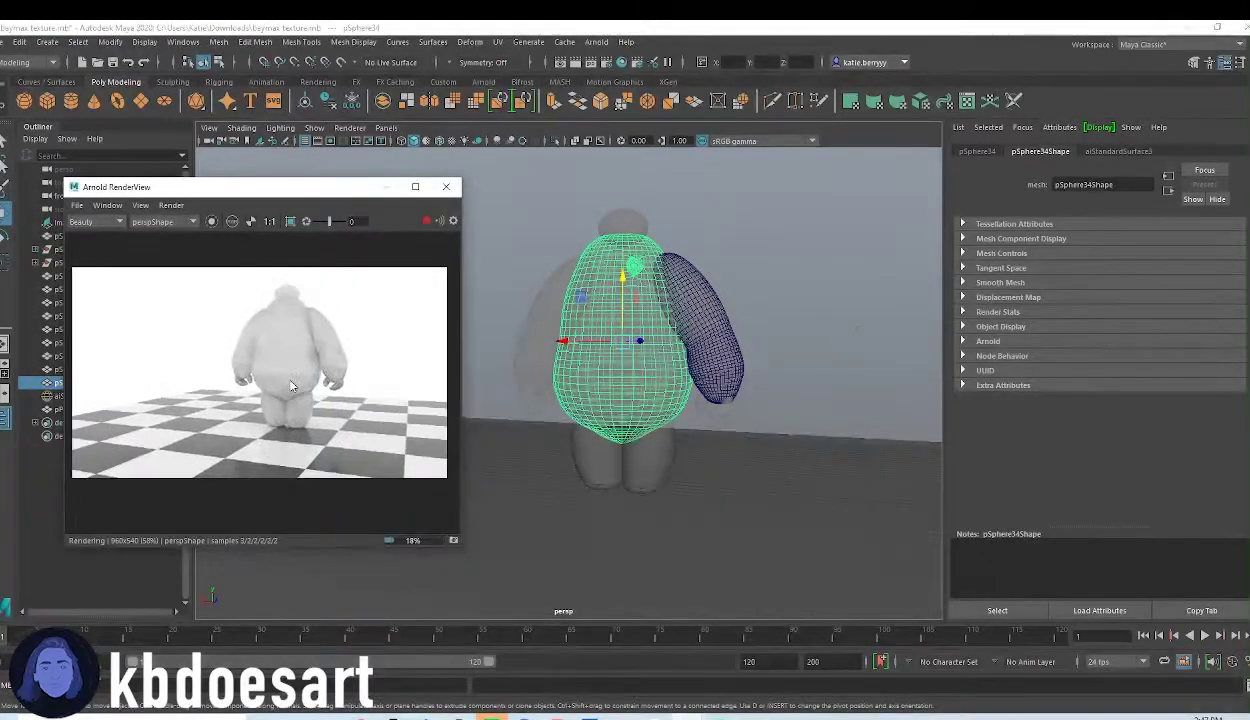
# - Zero Metalness, drop Transmission Weight to ~0.19, set Diffuse Roughness ~0.38, then select the head
pyautogui.click(1146, 151)
pyautogui.moveTo(1118, 352); pyautogui.dragTo(1100, 352)
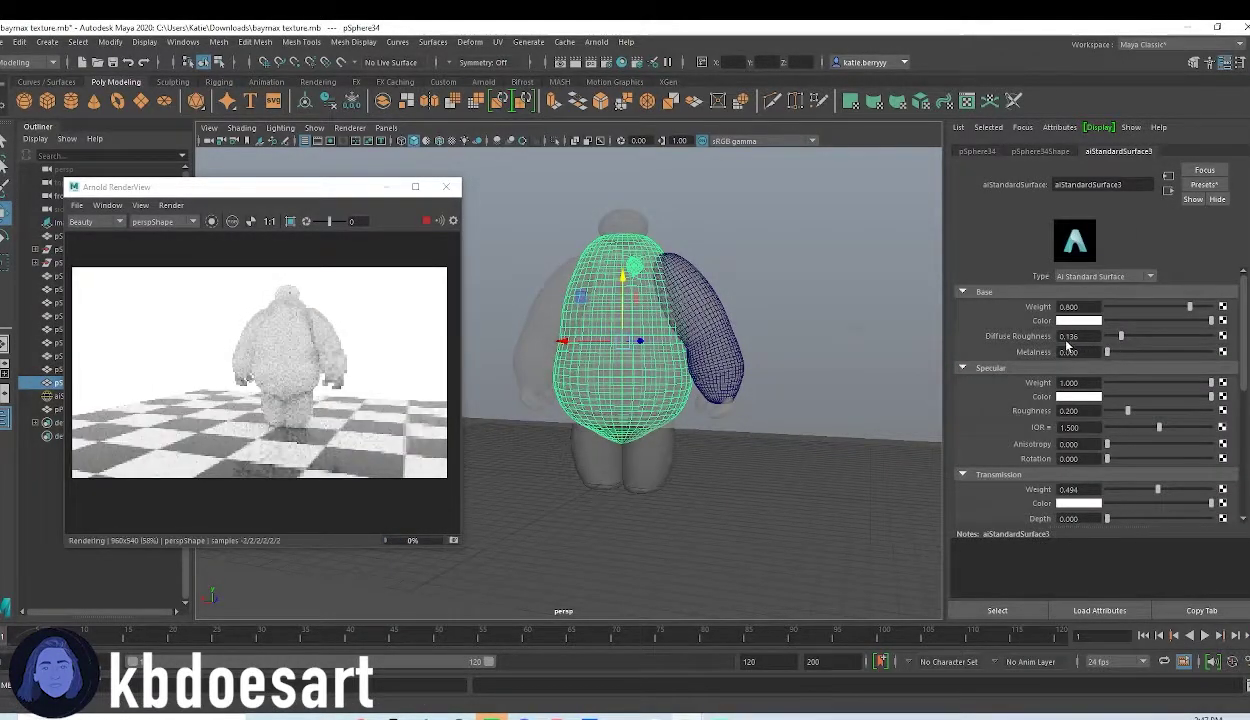
pyautogui.click(1130, 489)
pyautogui.moveTo(1130, 489); pyautogui.dragTo(1126, 489)
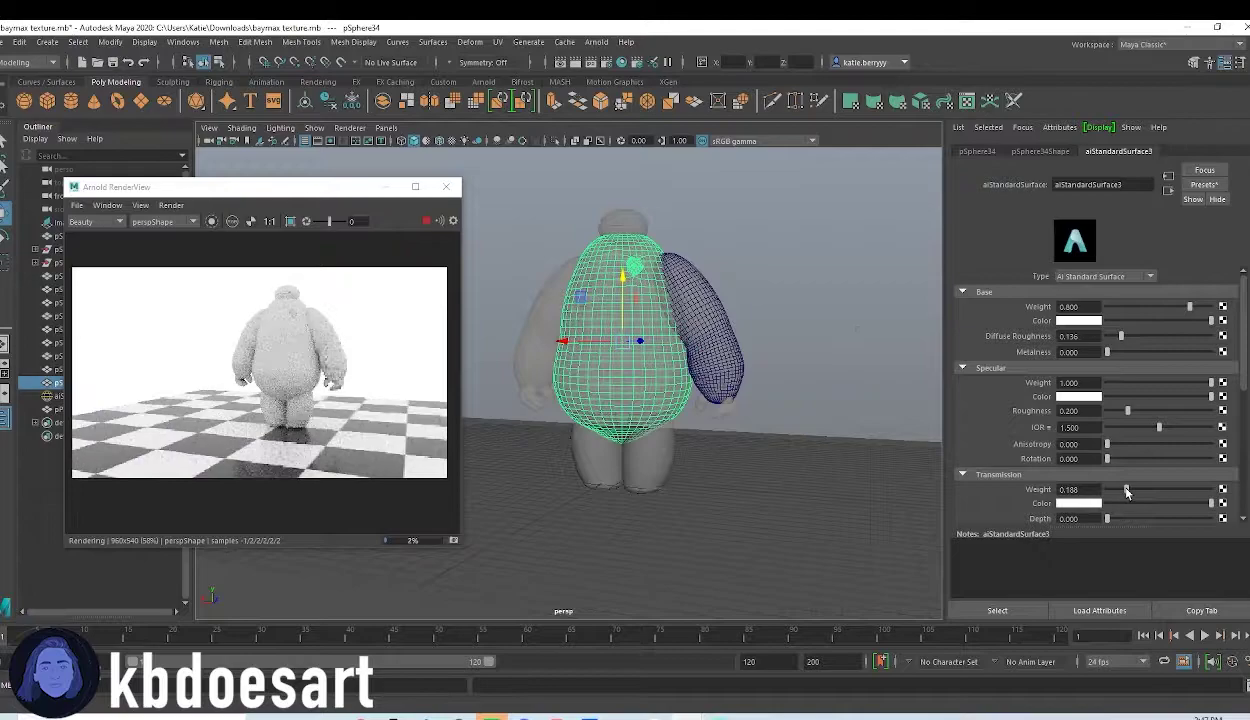
pyautogui.moveTo(1145, 342)
pyautogui.mouseDown()
pyautogui.moveTo(1186, 338)
pyautogui.moveTo(1116, 338)
pyautogui.mouseUp()
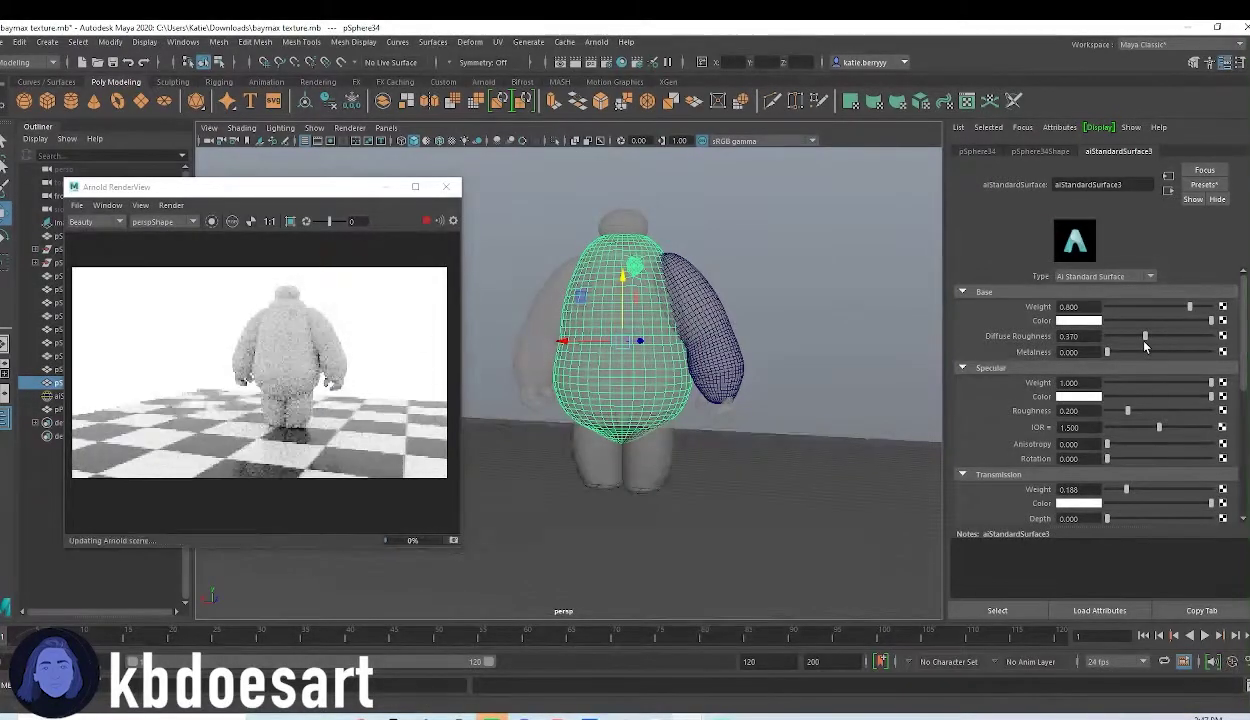
pyautogui.moveTo(1116, 338); pyautogui.dragTo(1144, 341)
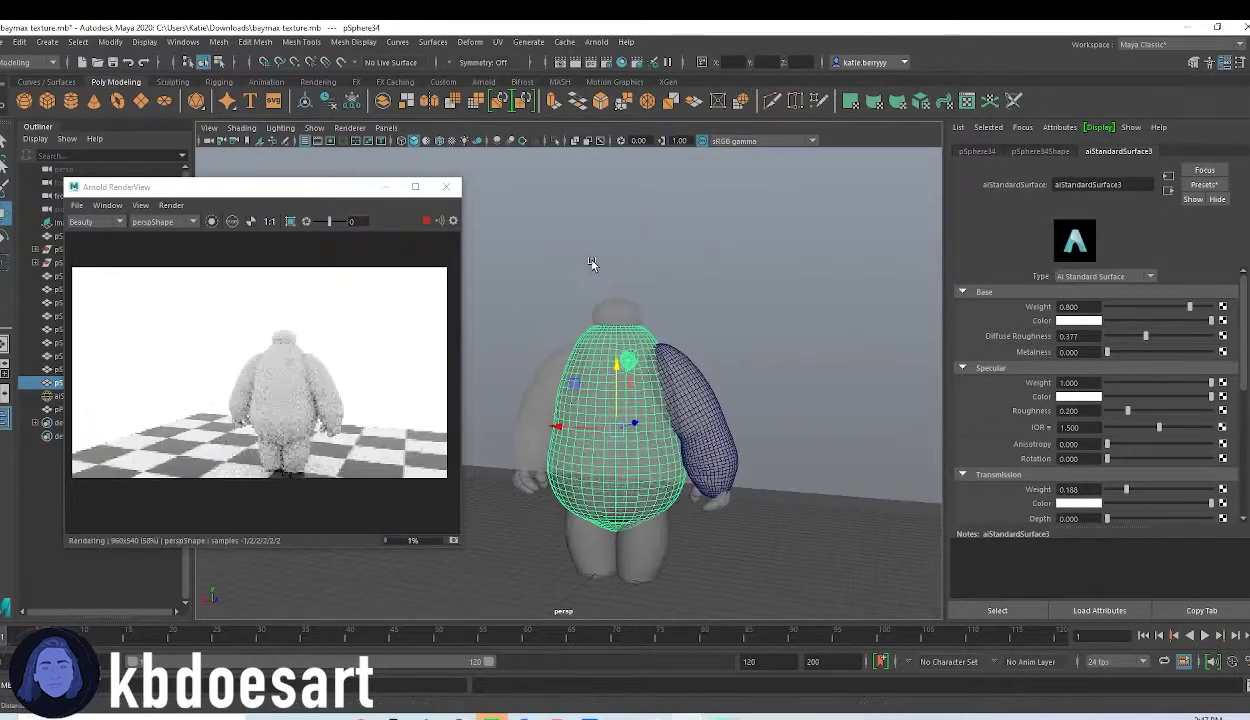
pyautogui.scroll(5, 619, 265)
pyautogui.click(717, 344)
# - Switch Baymax to wireframe display and zoom in on the front of the head
pyautogui.press('5')
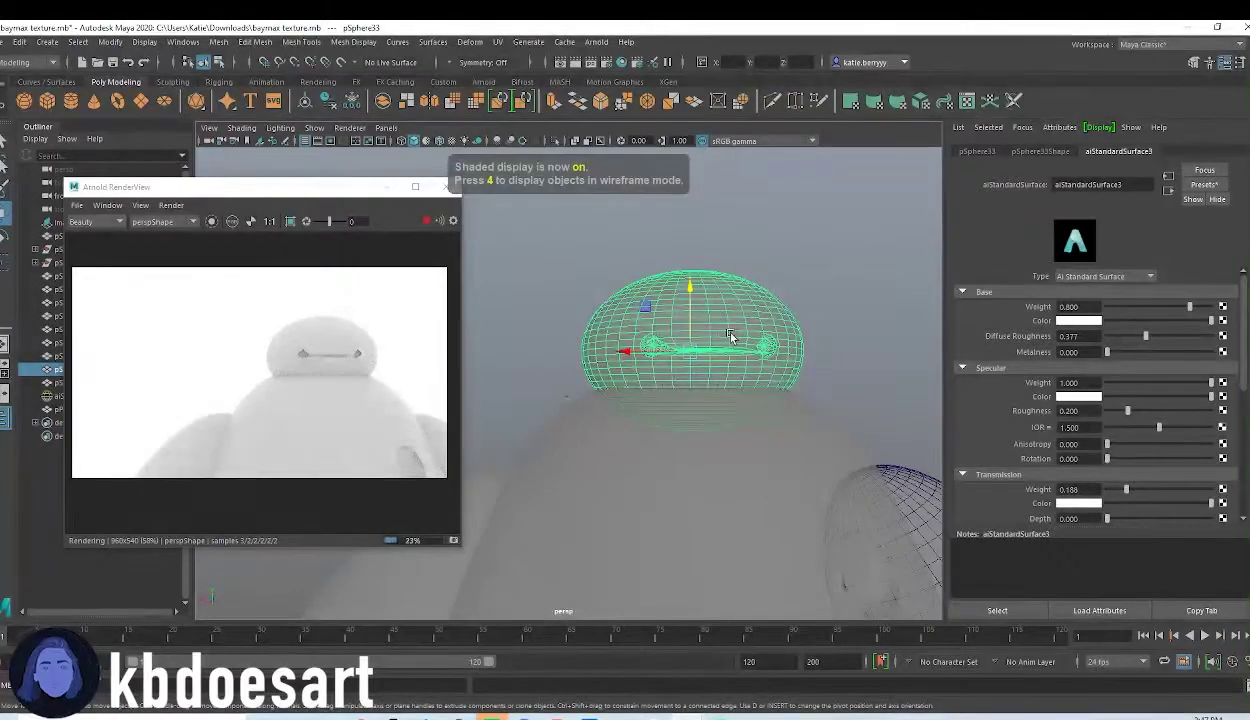
pyautogui.press('4')
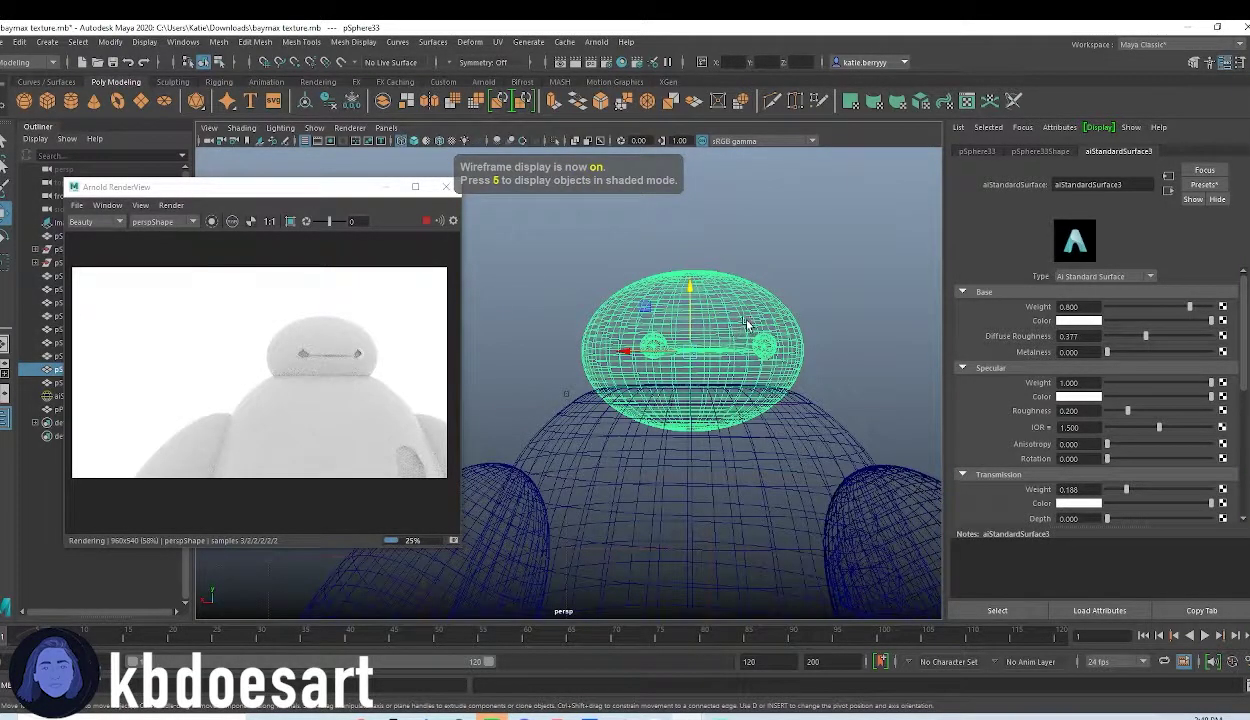
pyautogui.keyDown('alt'); pyautogui.moveTo(747, 323); pyautogui.dragTo(686, 380); pyautogui.keyUp('alt')
pyautogui.rightClick(686, 380)
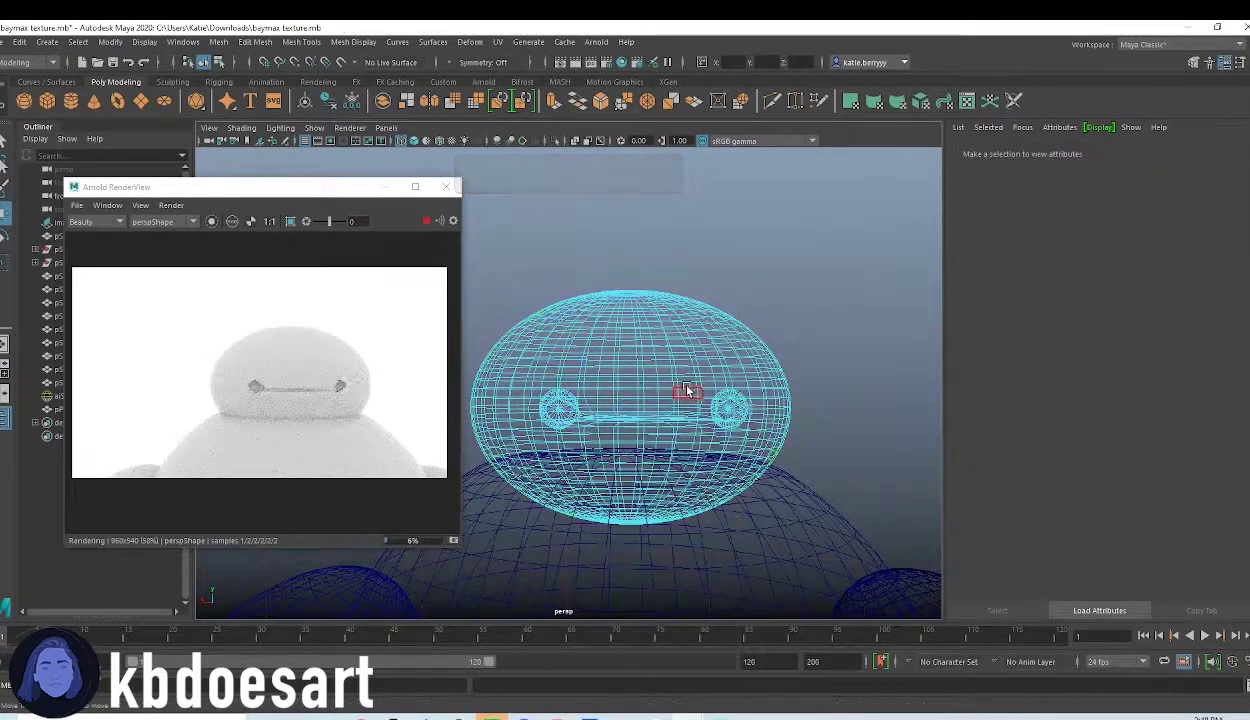
pyautogui.press('5')
pyautogui.press('4')
pyautogui.scroll(2, 601, 395)
pyautogui.scroll(1, 636, 399)
pyautogui.scroll(2, 731, 391)
pyautogui.scroll(1, 656, 418)
pyautogui.scroll(-1, 663, 432)
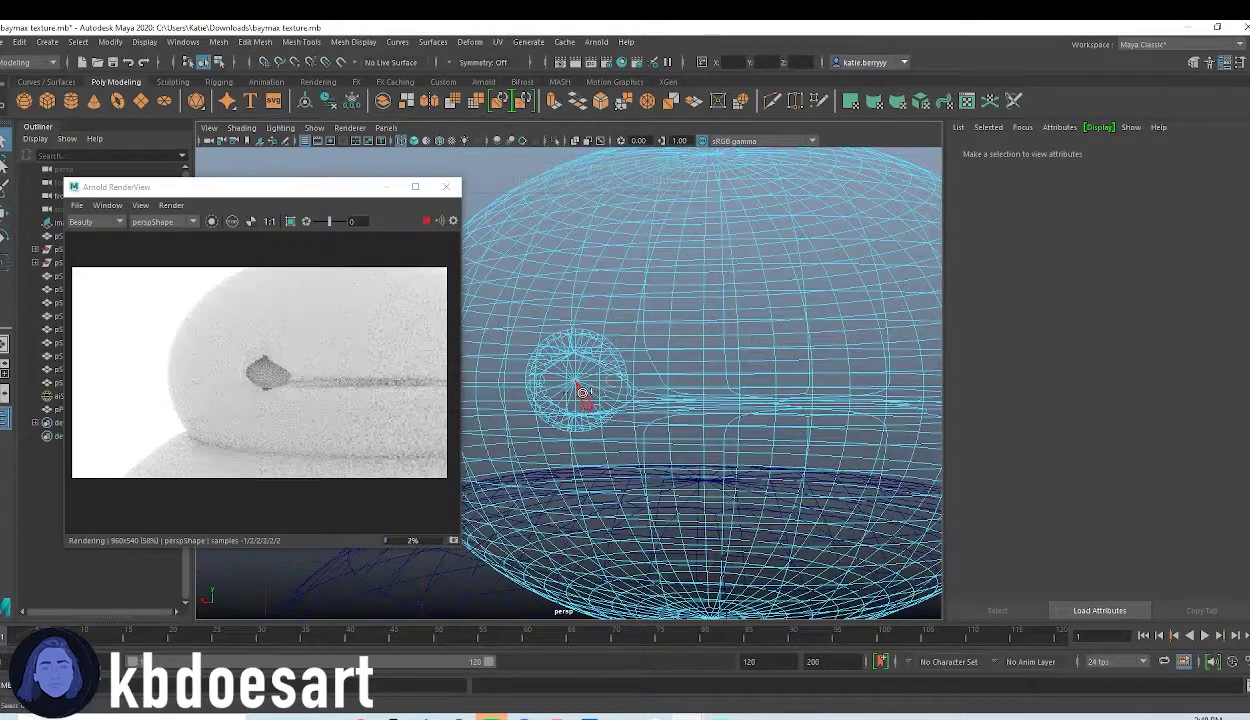
# - Select the eye's faces on the head, undoing stray picks along the way
pyautogui.click(599, 381)
pyautogui.moveTo(800, 418)
pyautogui.keyDown('alt'); pyautogui.mouseDown()
pyautogui.moveTo(740, 425)
pyautogui.moveTo(768, 378)
pyautogui.mouseUp(); pyautogui.keyUp('alt')
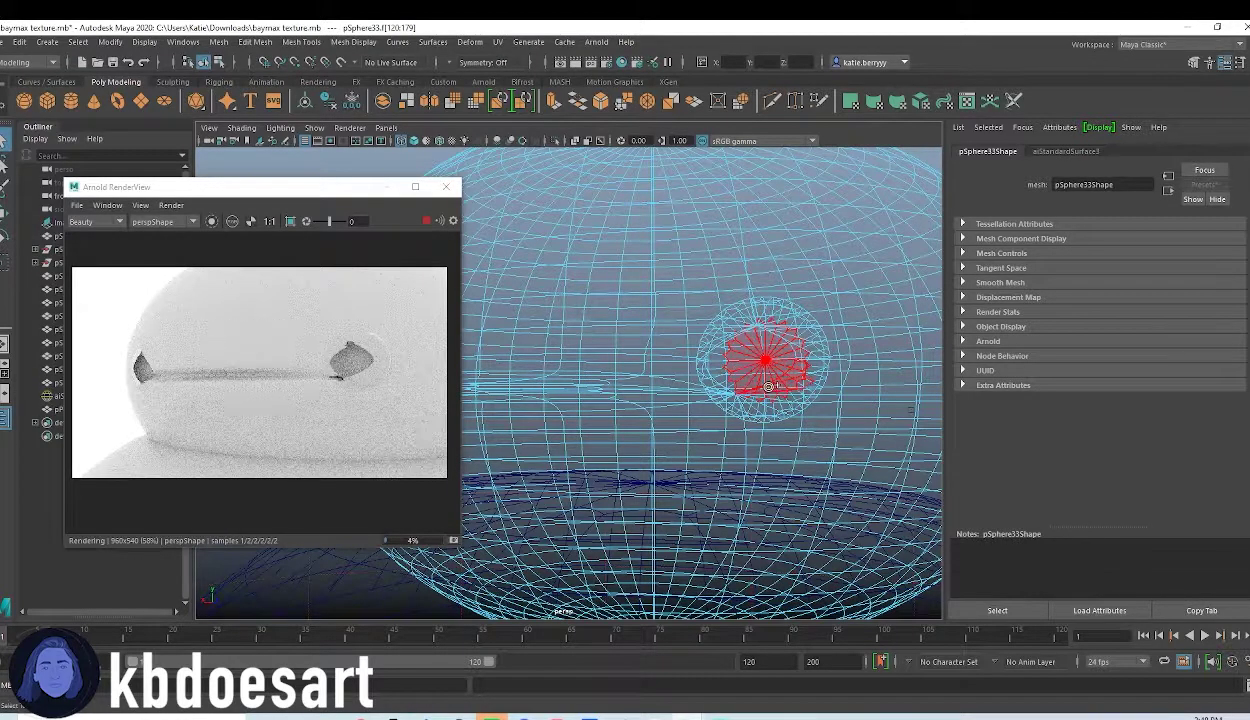
pyautogui.click(768, 386)
pyautogui.click(737, 391)
pyautogui.hotkey('ctrl', 'z')
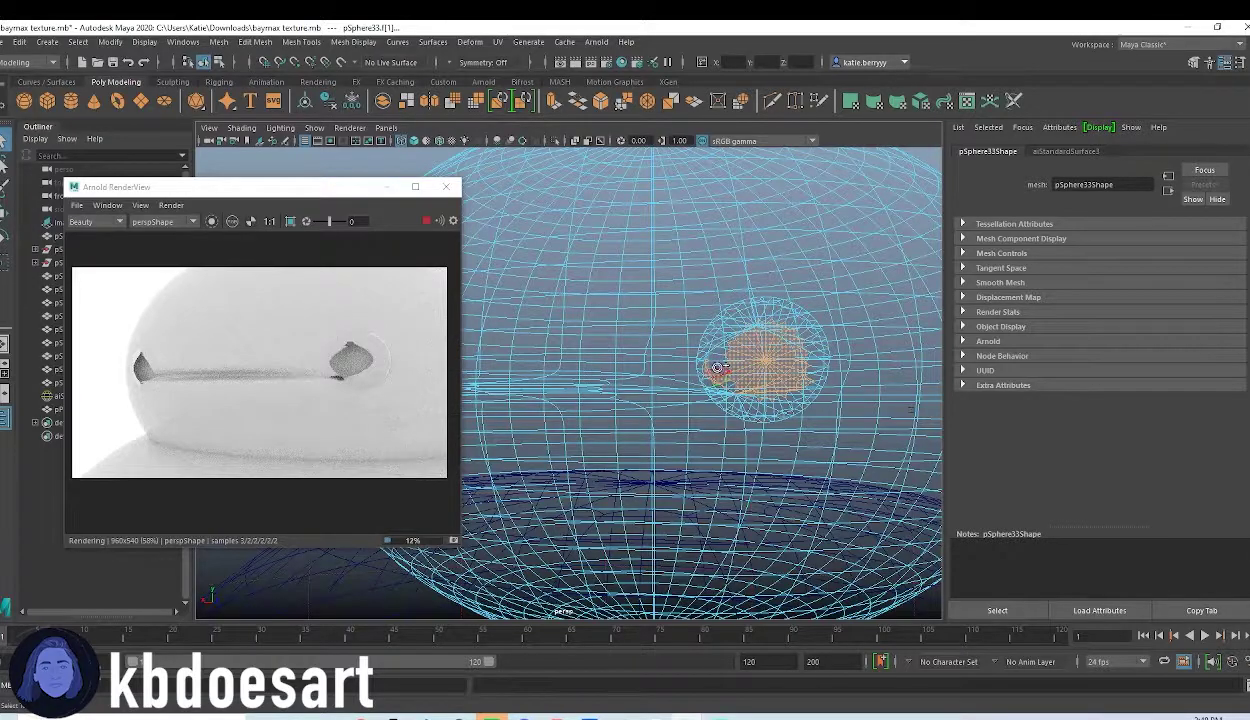
pyautogui.hotkey('ctrl', 'z')
pyautogui.keyDown('alt'); pyautogui.moveTo(748, 370); pyautogui.dragTo(784, 399); pyautogui.keyUp('alt')
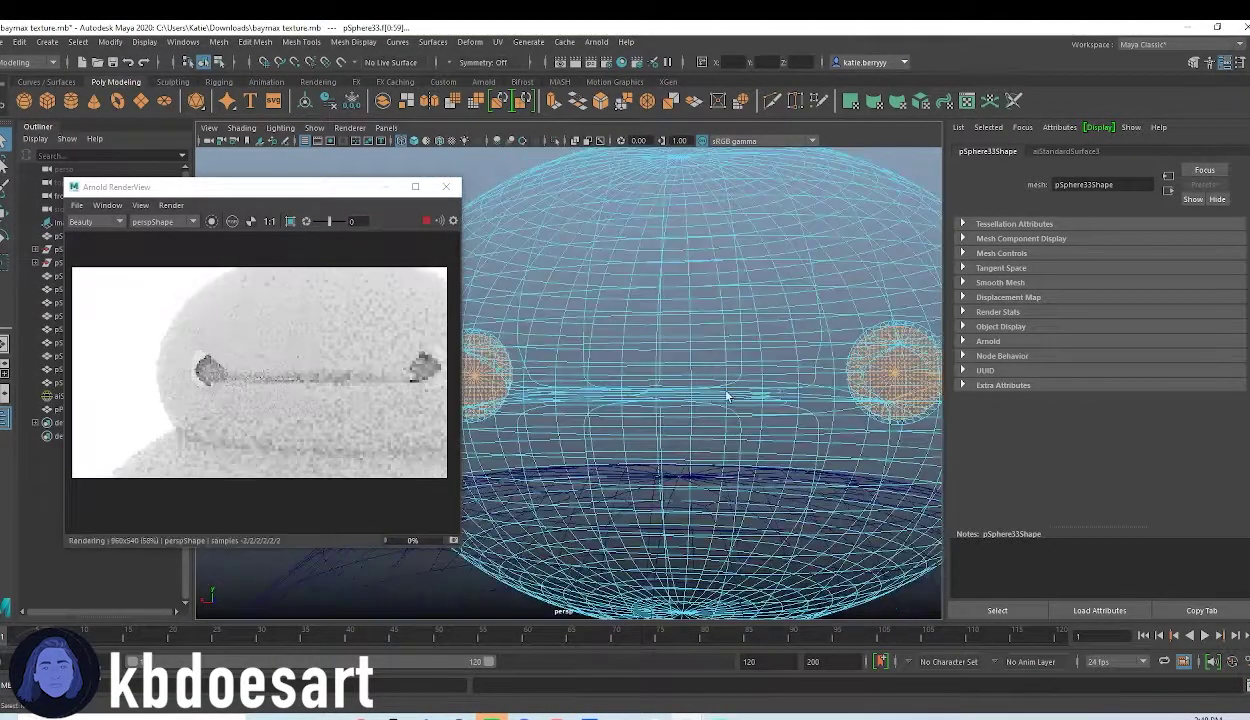
# - Return to shaded view and toggle smooth preview off and on to check the eye faces
pyautogui.press('5')
pyautogui.moveTo(700, 400)
pyautogui.keyDown('alt'); pyautogui.mouseDown()
pyautogui.moveTo(795, 405)
pyautogui.moveTo(727, 373)
pyautogui.mouseUp(); pyautogui.keyUp('alt')
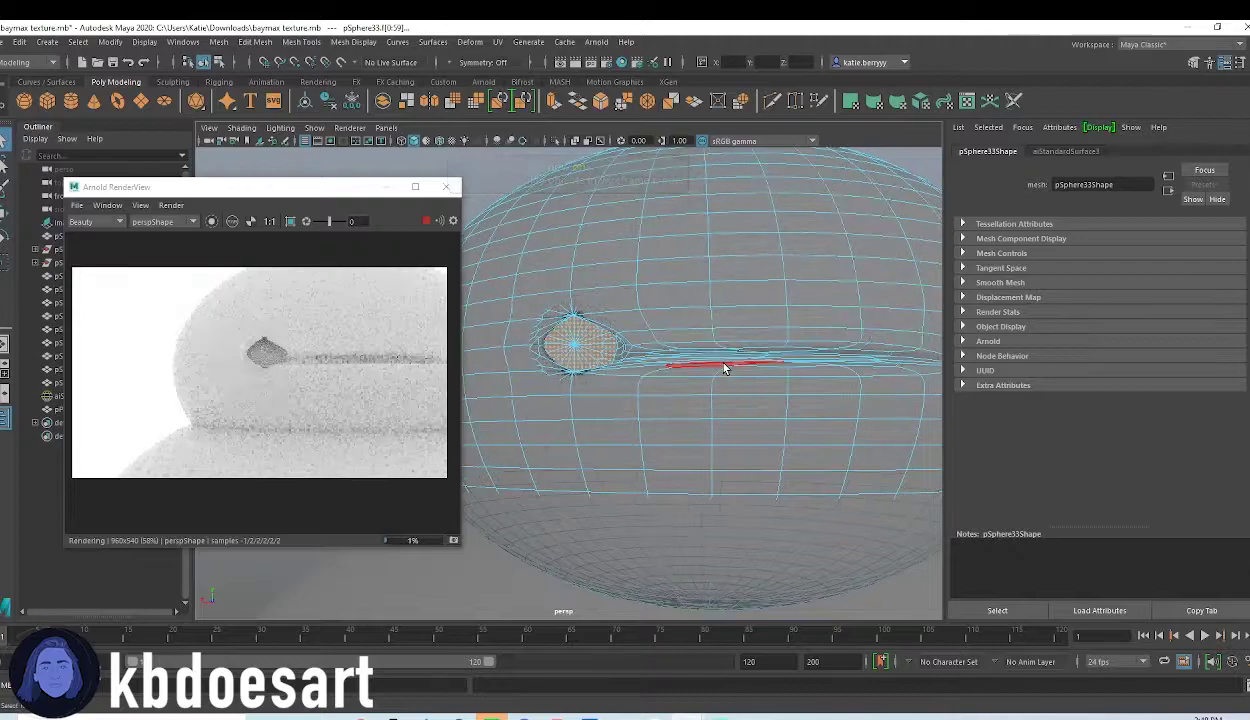
pyautogui.press('1')
pyautogui.press('3')
pyautogui.press('1')
pyautogui.press('3')
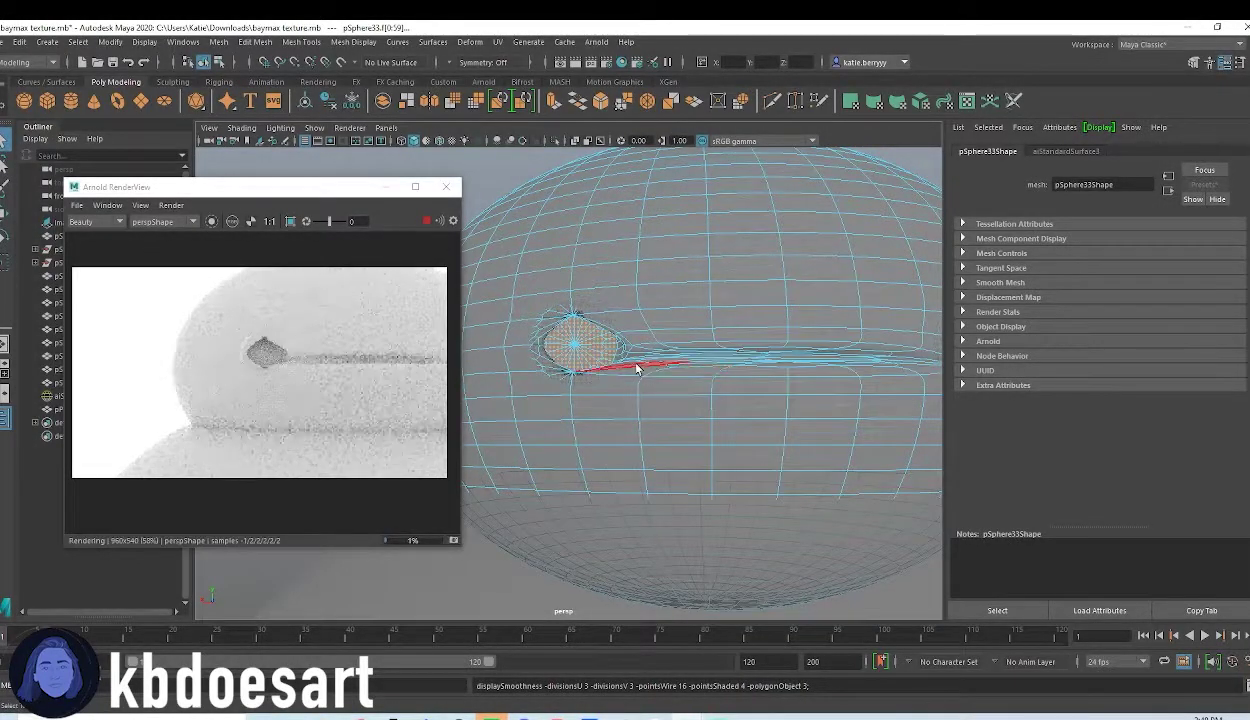
pyautogui.moveTo(636, 369)
pyautogui.keyDown('alt'); pyautogui.mouseDown()
pyautogui.moveTo(645, 410)
pyautogui.moveTo(680, 450)
pyautogui.moveTo(670, 307)
pyautogui.moveTo(698, 419)
pyautogui.moveTo(778, 320)
pyautogui.mouseUp(); pyautogui.keyUp('alt')
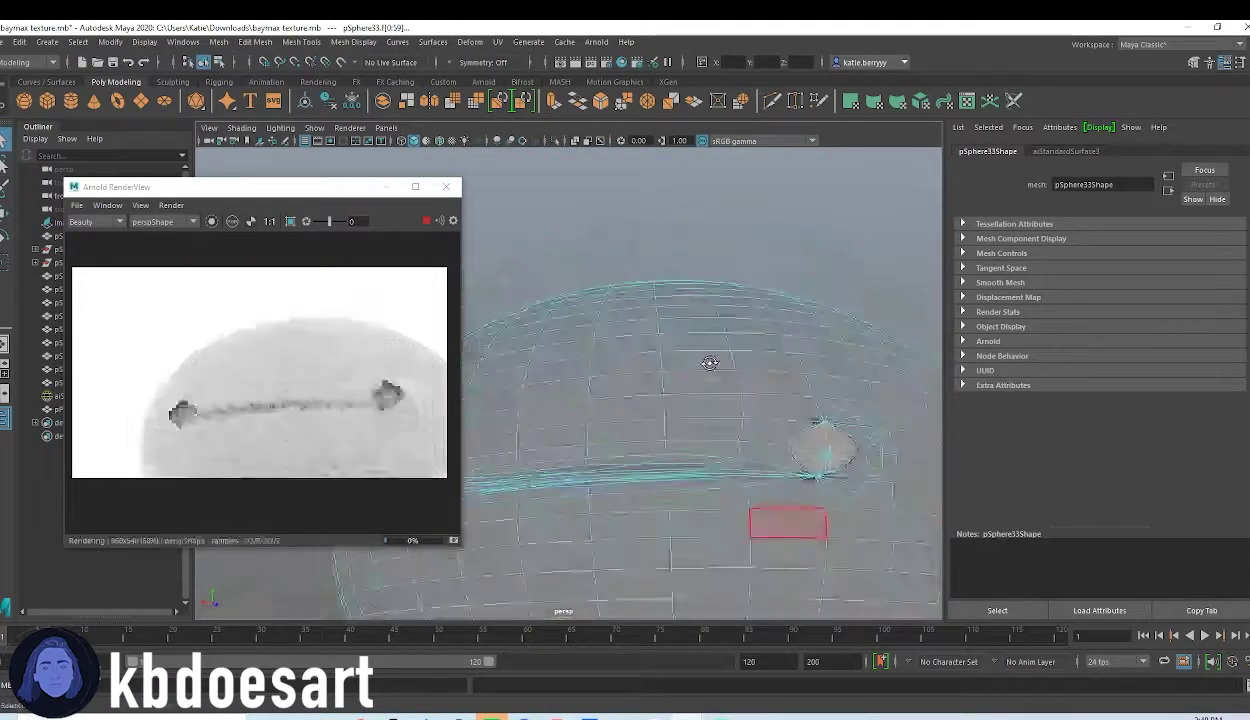
# - Tumble to a side view of the head and paint-select the mouth line faces
pyautogui.keyDown('alt'); pyautogui.moveTo(690, 355); pyautogui.dragTo(710, 366); pyautogui.keyUp('alt')
pyautogui.moveTo(797, 435)
pyautogui.keyDown('alt'); pyautogui.mouseDown()
pyautogui.moveTo(767, 382)
pyautogui.moveTo(882, 497)
pyautogui.moveTo(812, 396)
pyautogui.moveTo(664, 363)
pyautogui.moveTo(697, 357)
pyautogui.moveTo(749, 497)
pyautogui.mouseUp(); pyautogui.keyUp('alt')
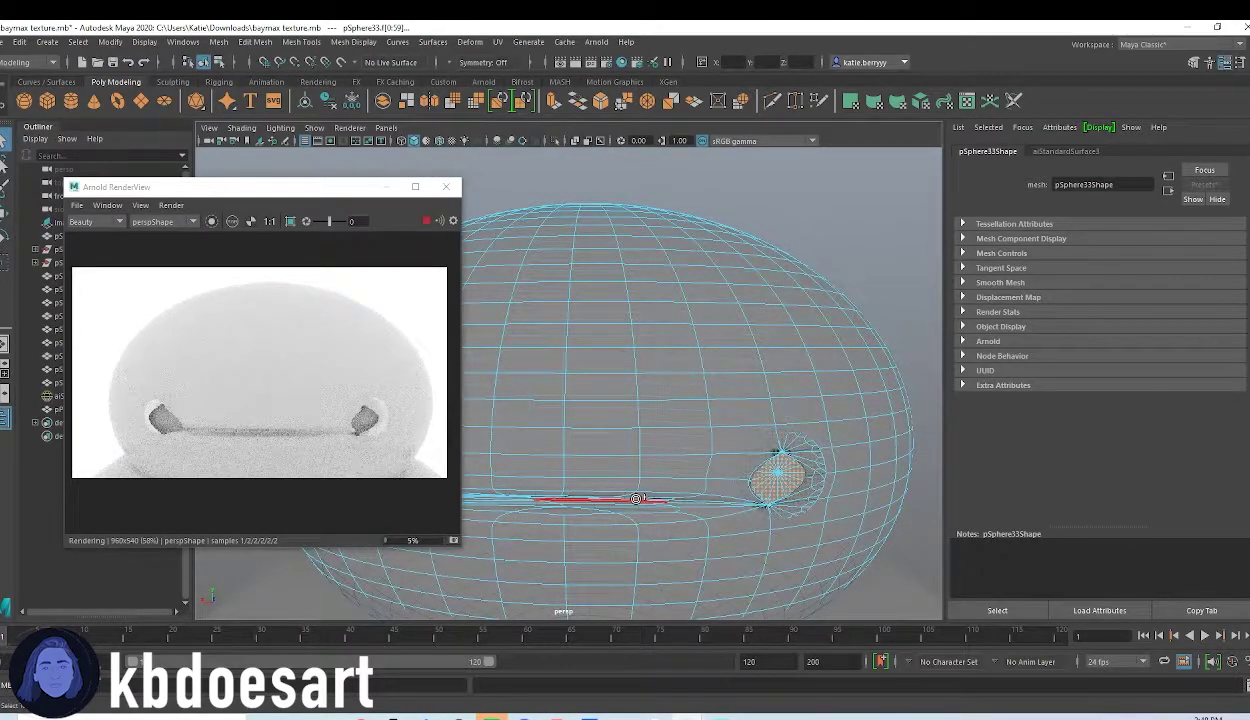
pyautogui.keyDown('alt'); pyautogui.moveTo(637, 498); pyautogui.dragTo(608, 440); pyautogui.keyUp('alt')
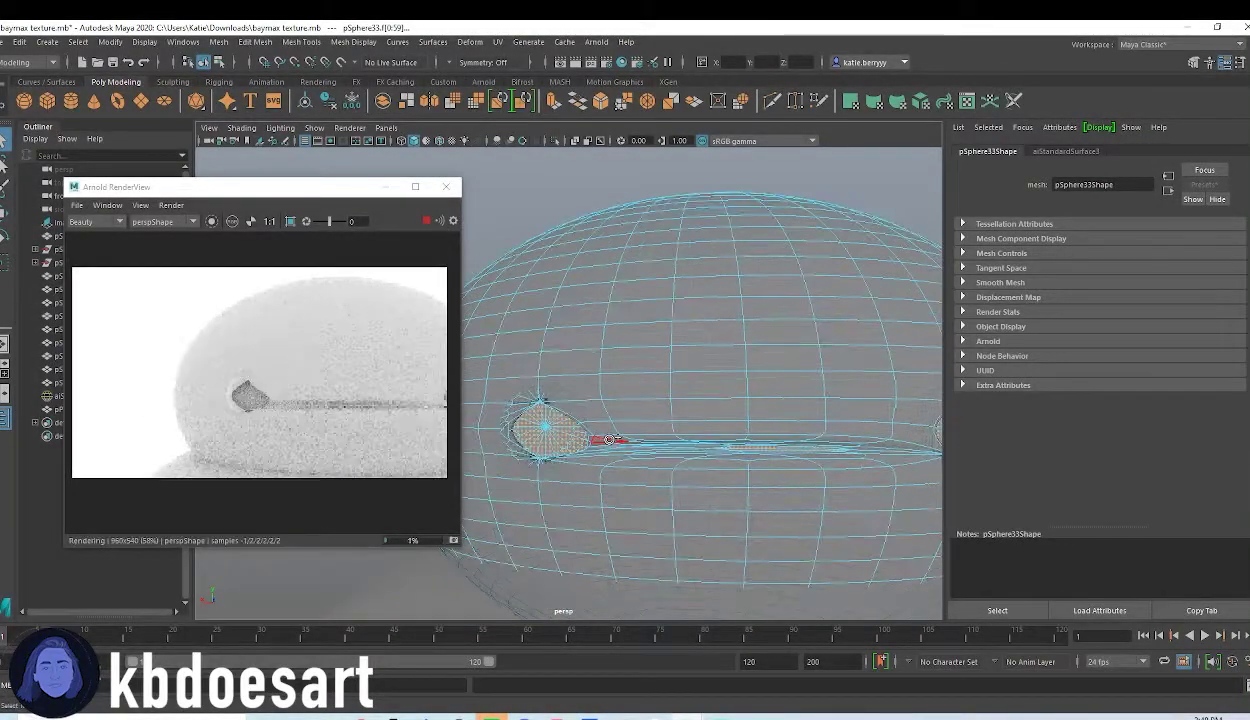
pyautogui.moveTo(621, 444); pyautogui.dragTo(687, 442)
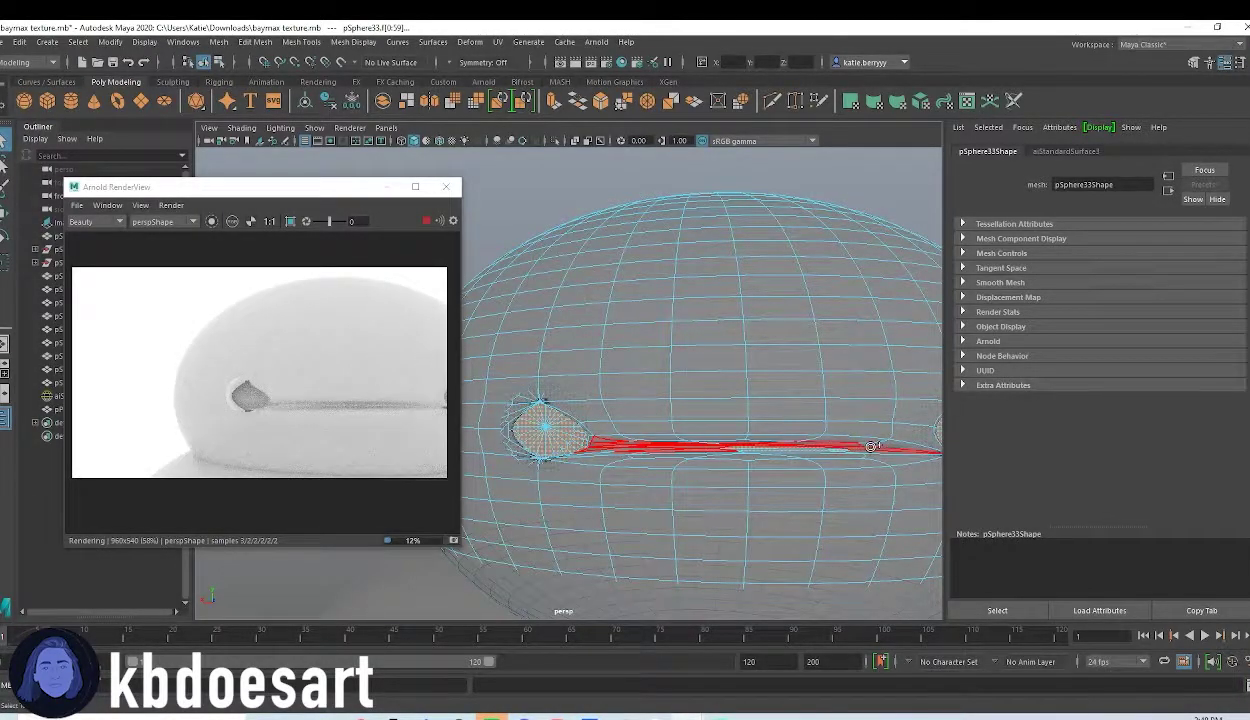
# - Tumble around and below the head to inspect both eyes and the connecting line
pyautogui.keyDown('alt'); pyautogui.moveTo(871, 446); pyautogui.dragTo(729, 420); pyautogui.keyUp('alt')
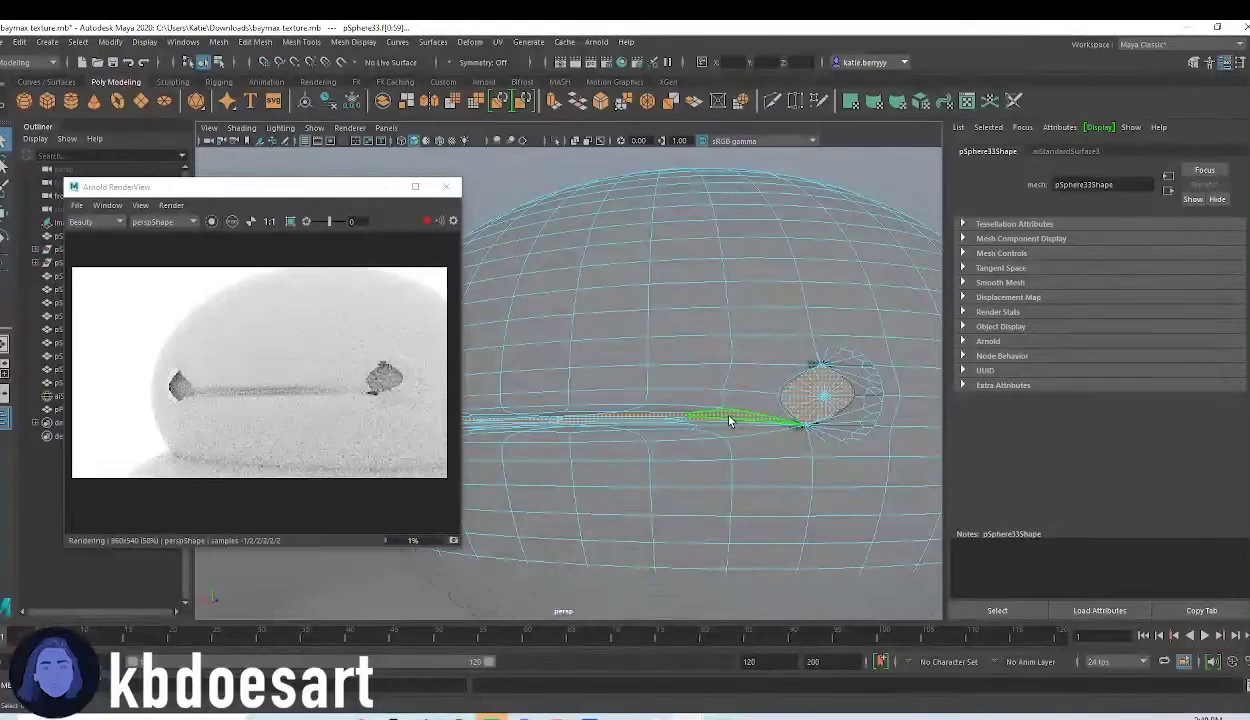
pyautogui.moveTo(729, 420)
pyautogui.keyDown('alt'); pyautogui.mouseDown()
pyautogui.moveTo(743, 390)
pyautogui.moveTo(603, 502)
pyautogui.mouseUp(); pyautogui.keyUp('alt')
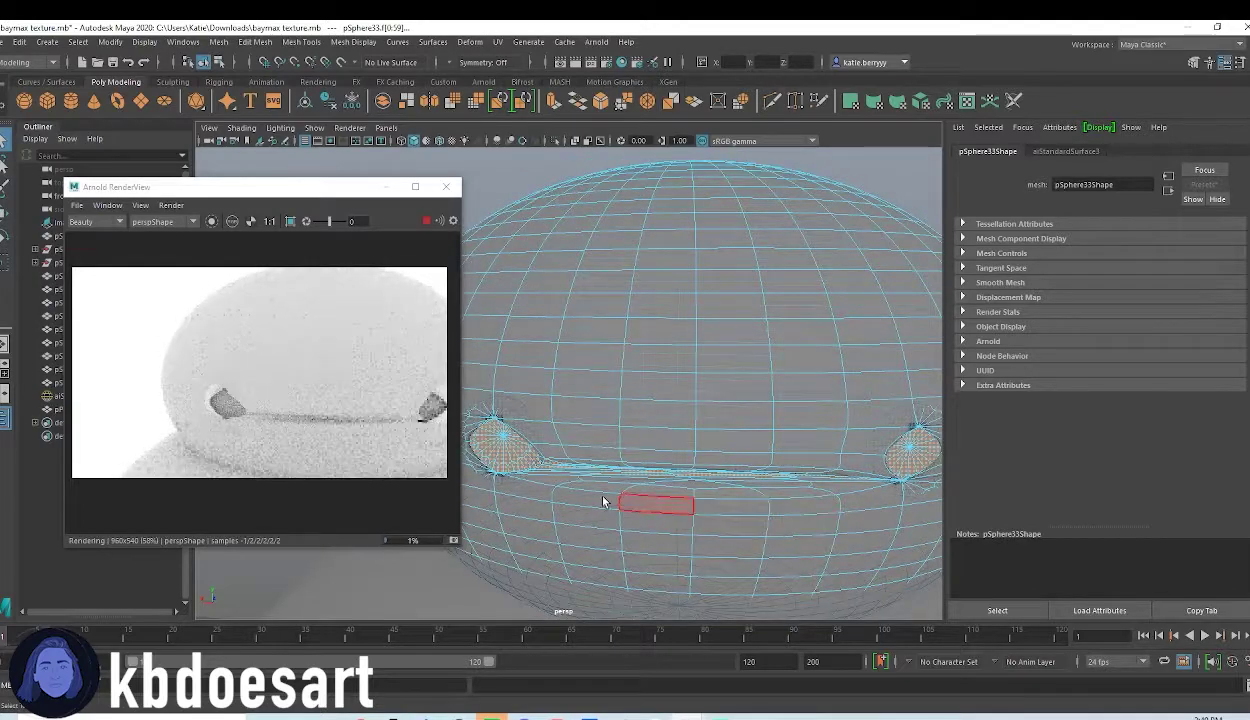
pyautogui.moveTo(586, 466)
pyautogui.keyDown('alt'); pyautogui.mouseDown()
pyautogui.moveTo(698, 466)
pyautogui.moveTo(822, 418)
pyautogui.mouseUp(); pyautogui.keyUp('alt')
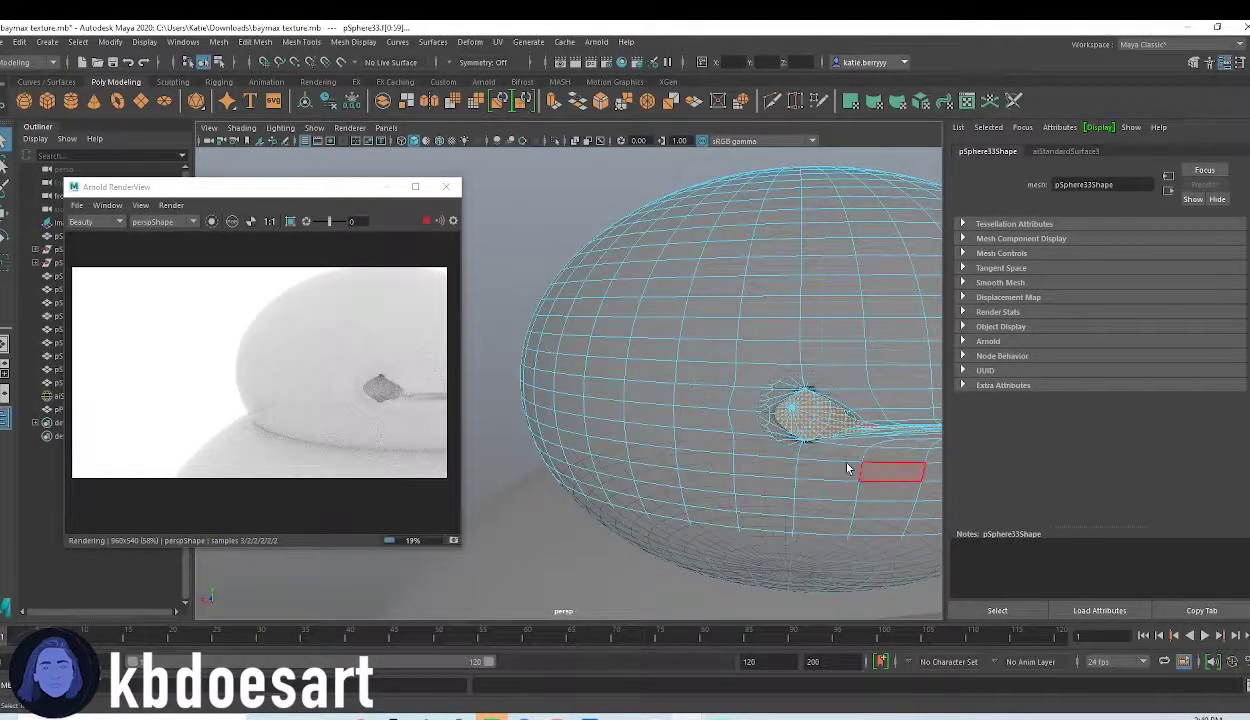
pyautogui.moveTo(847, 468)
pyautogui.keyDown('alt'); pyautogui.mouseDown()
pyautogui.moveTo(748, 524)
pyautogui.moveTo(795, 340)
pyautogui.moveTo(720, 435)
pyautogui.mouseUp(); pyautogui.keyUp('alt')
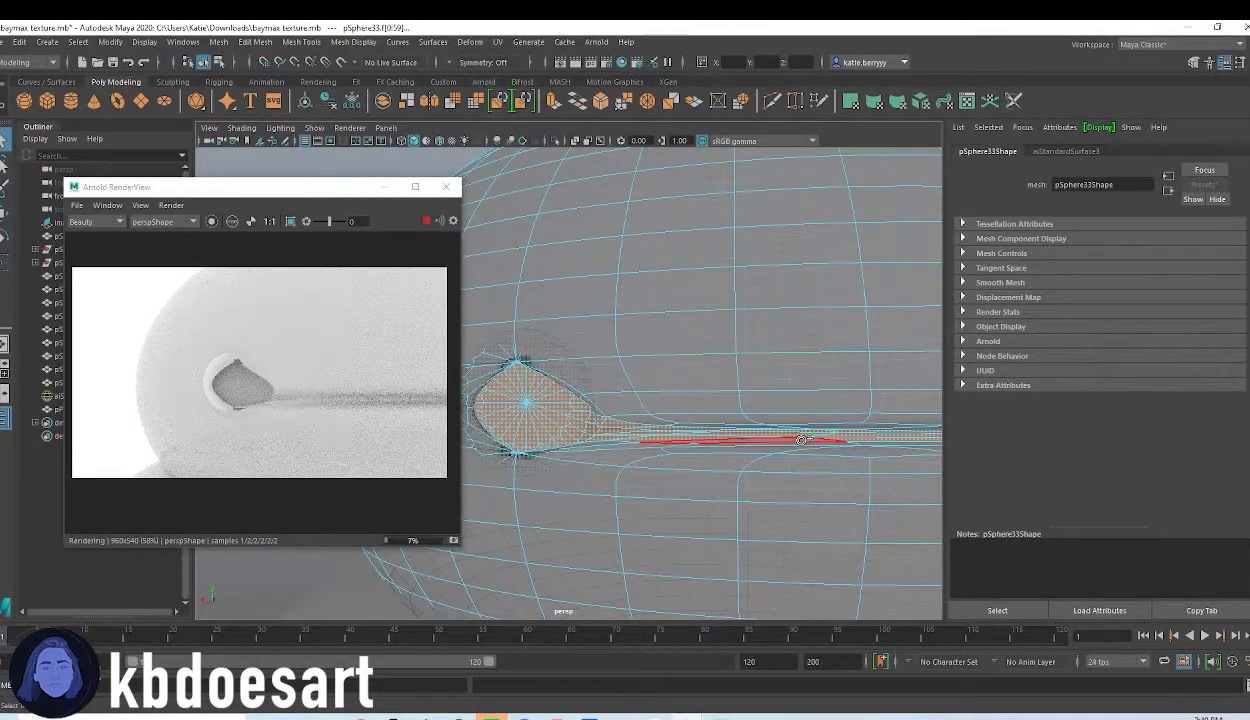
pyautogui.scroll(-5, 825, 490)
pyautogui.moveTo(731, 483)
pyautogui.keyDown('alt'); pyautogui.mouseDown()
pyautogui.moveTo(829, 455)
pyautogui.moveTo(781, 460)
pyautogui.moveTo(675, 525)
pyautogui.mouseUp(); pyautogui.keyUp('alt')
pyautogui.moveTo(819, 544)
pyautogui.keyDown('alt'); pyautogui.mouseDown()
pyautogui.moveTo(767, 522)
pyautogui.moveTo(787, 388)
pyautogui.moveTo(762, 410)
pyautogui.mouseUp(); pyautogui.keyUp('alt')
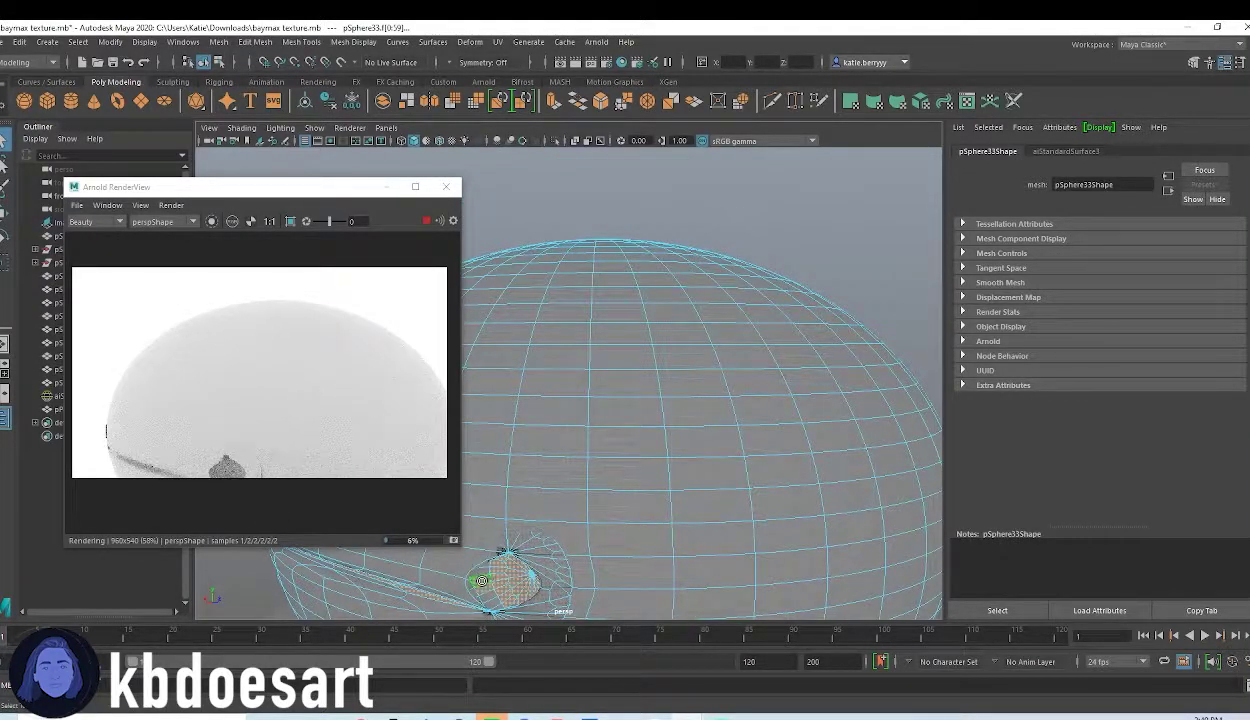
pyautogui.moveTo(481, 580)
pyautogui.keyDown('alt'); pyautogui.mouseDown()
pyautogui.moveTo(764, 441)
pyautogui.moveTo(653, 441)
pyautogui.moveTo(698, 318)
pyautogui.mouseUp(); pyautogui.keyUp('alt')
pyautogui.scroll(-5, 764, 441)
# - Assign a new black Arnold aiStandardSurface material to the eye and mouth faces
pyautogui.moveTo(718, 265)
pyautogui.mouseDown(button='right')
pyautogui.moveTo(698, 530)
pyautogui.moveTo(705, 661)
pyautogui.mouseUp(button='right')
pyautogui.click(447, 361)
pyautogui.click(530, 513)
pyautogui.click(1103, 320)
# - Set the black material's diffuse roughness to 0.571 and specular roughness to 0.929
pyautogui.moveTo(640, 340)
pyautogui.keyDown('alt'); pyautogui.mouseDown()
pyautogui.moveTo(557, 367)
pyautogui.moveTo(632, 381)
pyautogui.mouseUp(); pyautogui.keyUp('alt')
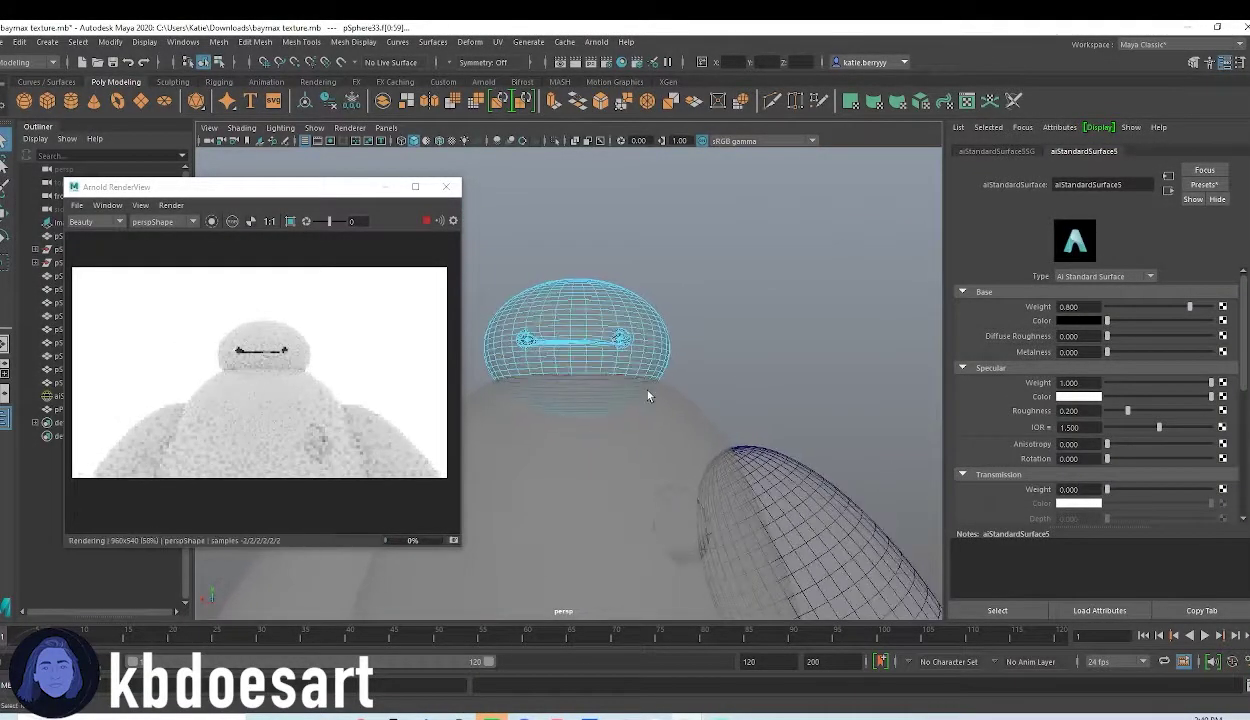
pyautogui.moveTo(630, 381)
pyautogui.keyDown('alt'); pyautogui.mouseDown(button='right')
pyautogui.moveTo(568, 312)
pyautogui.moveTo(748, 271)
pyautogui.mouseUp(button='right'); pyautogui.keyUp('alt')
pyautogui.keyDown('alt'); pyautogui.moveTo(748, 271); pyautogui.dragTo(716, 368); pyautogui.keyUp('alt')
pyautogui.keyDown('alt'); pyautogui.moveTo(716, 368); pyautogui.dragTo(782, 436, button='right'); pyautogui.keyUp('alt')
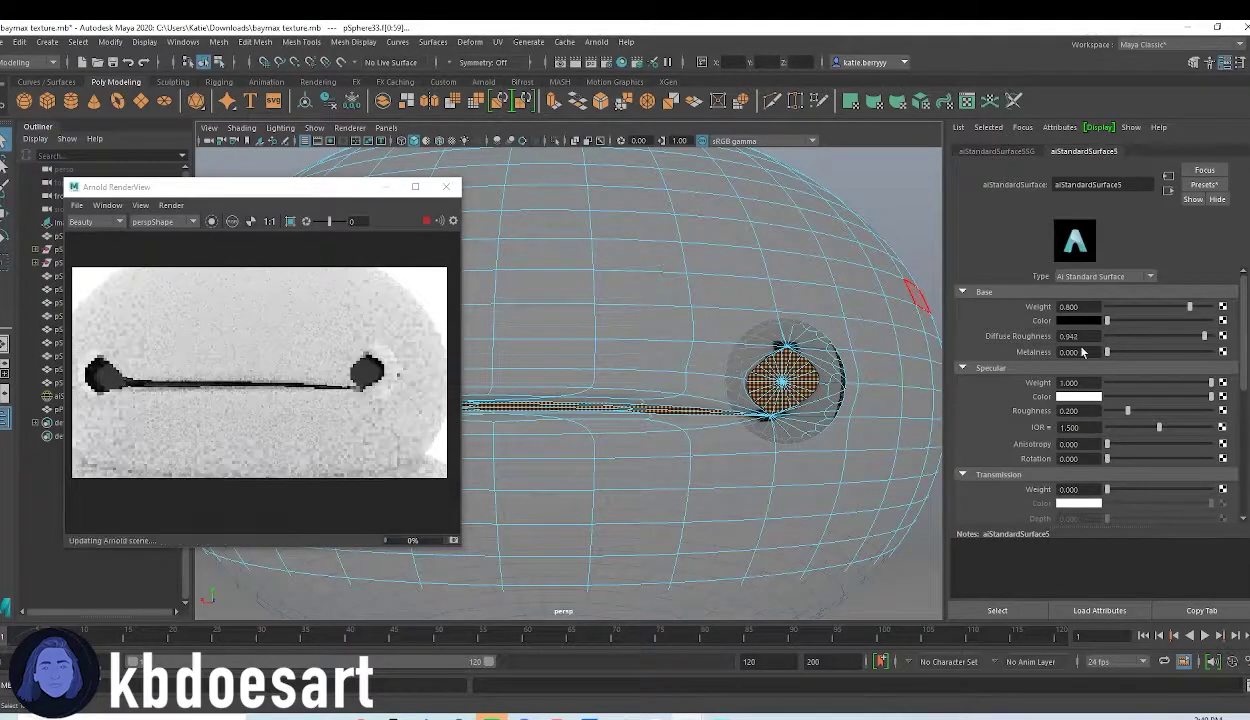
pyautogui.moveTo(1137, 336); pyautogui.dragTo(1166, 336)
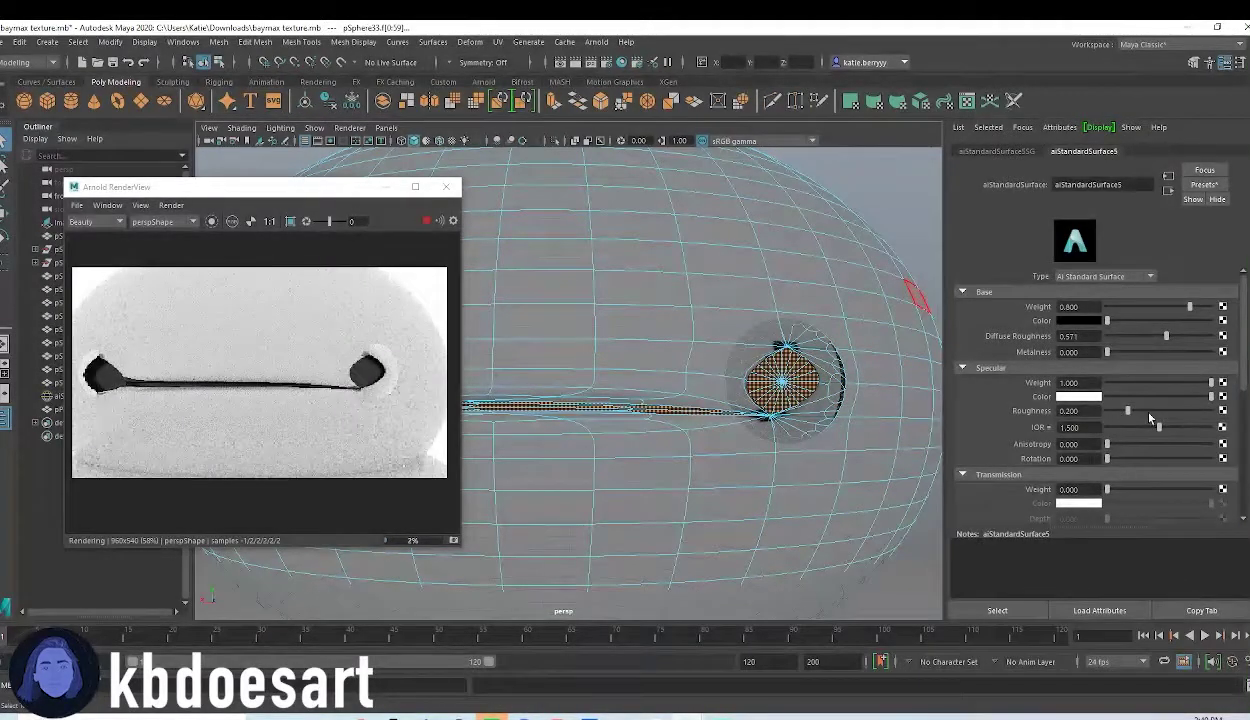
pyautogui.moveTo(1193, 411); pyautogui.dragTo(1204, 411)
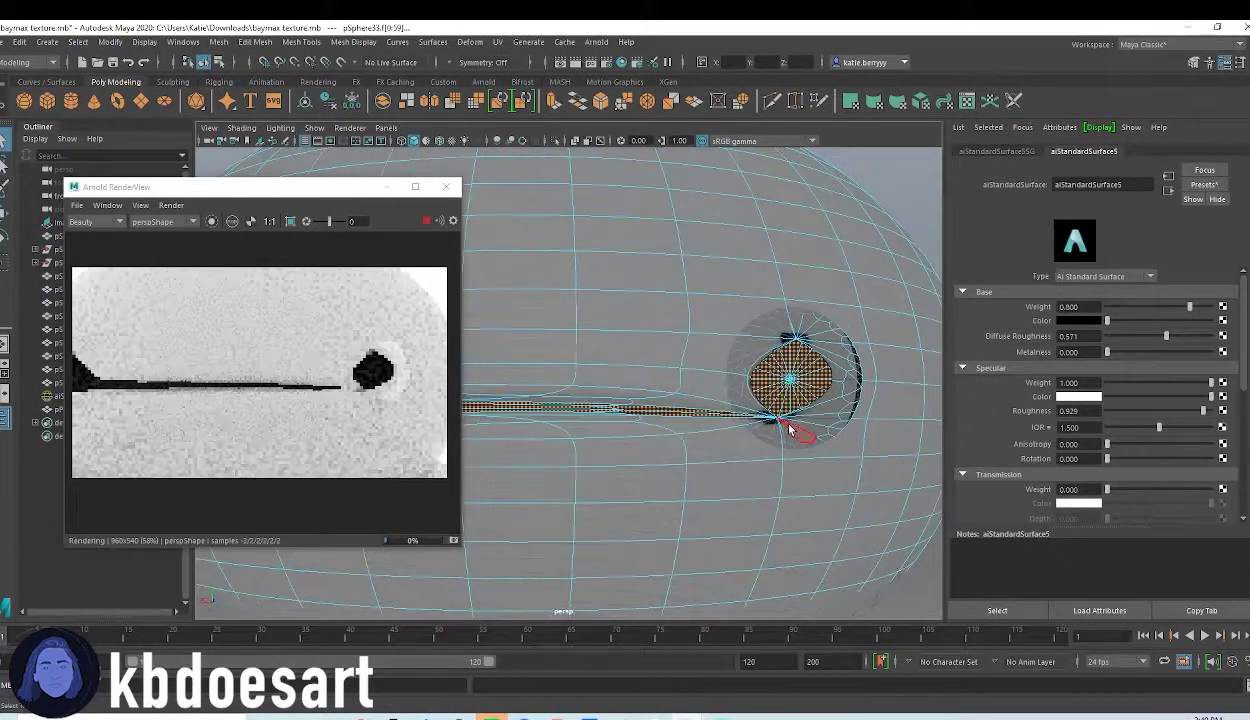
# - Pull a vertex on the eye's lower edge downward, undoing the unwanted moves
pyautogui.moveTo(790, 378); pyautogui.dragTo(748, 403, button='right')
pyautogui.click(748, 403)
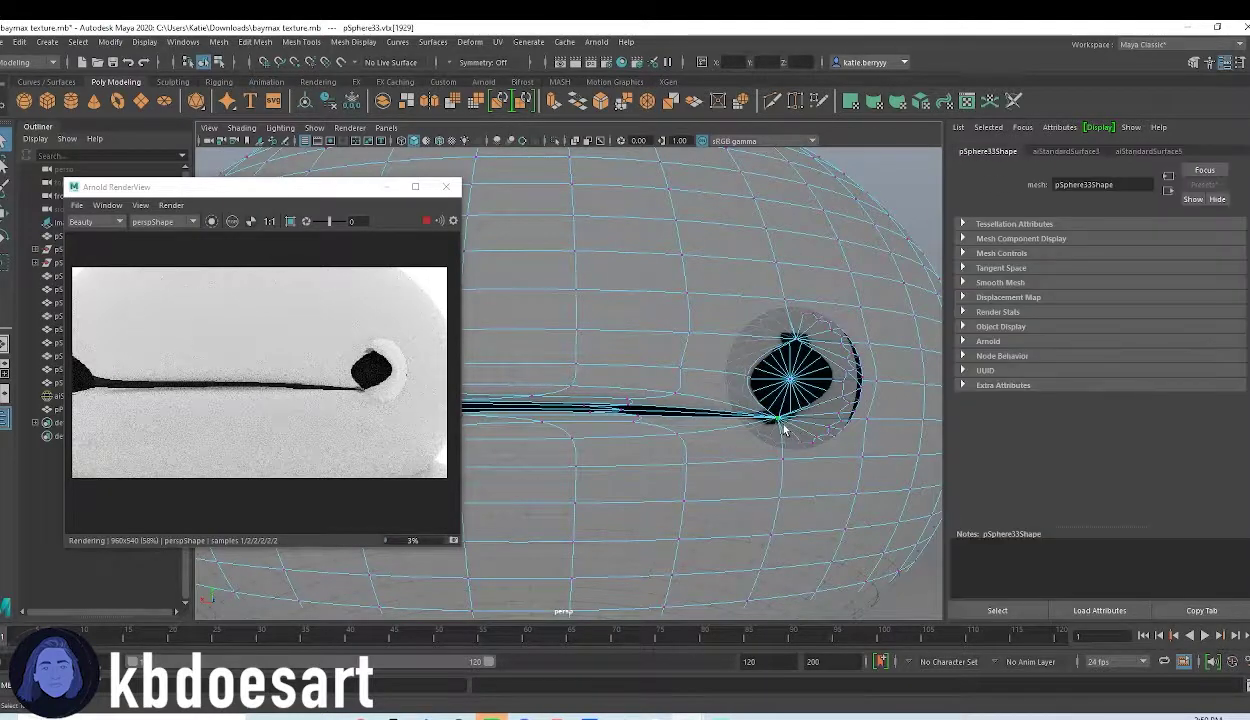
pyautogui.click(779, 425)
pyautogui.press('w')
pyautogui.moveTo(778, 358); pyautogui.dragTo(781, 381)
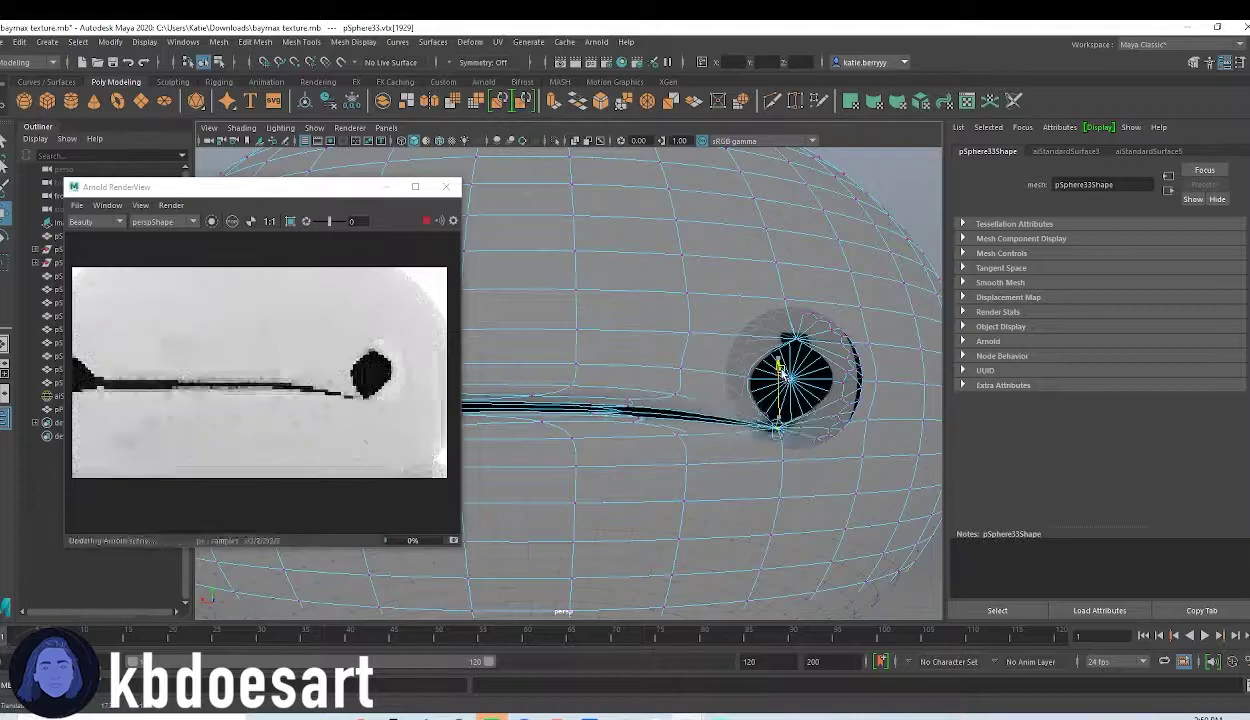
pyautogui.hotkey('ctrl', 'z')
pyautogui.moveTo(787, 407); pyautogui.dragTo(778, 462)
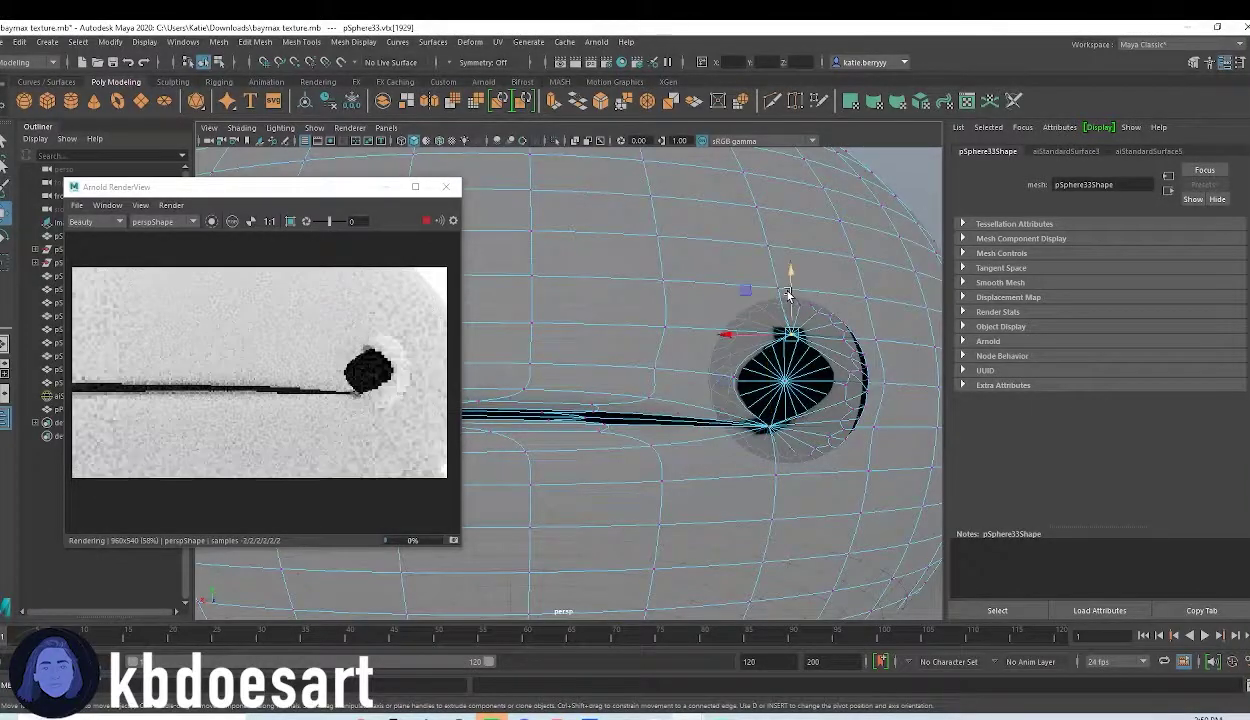
pyautogui.moveTo(788, 297); pyautogui.dragTo(786, 255)
pyautogui.hotkey('ctrl', 'z')
# - Orbit and zoom around the whole head to inspect the reshaped eye
pyautogui.scroll(-5, 770, 358)
pyautogui.moveTo(767, 363)
pyautogui.keyDown('alt'); pyautogui.mouseDown()
pyautogui.moveTo(801, 357)
pyautogui.moveTo(650, 388)
pyautogui.moveTo(570, 376)
pyautogui.mouseUp(); pyautogui.keyUp('alt')
pyautogui.scroll(5, 561, 390)
pyautogui.scroll(-2, 614, 391)
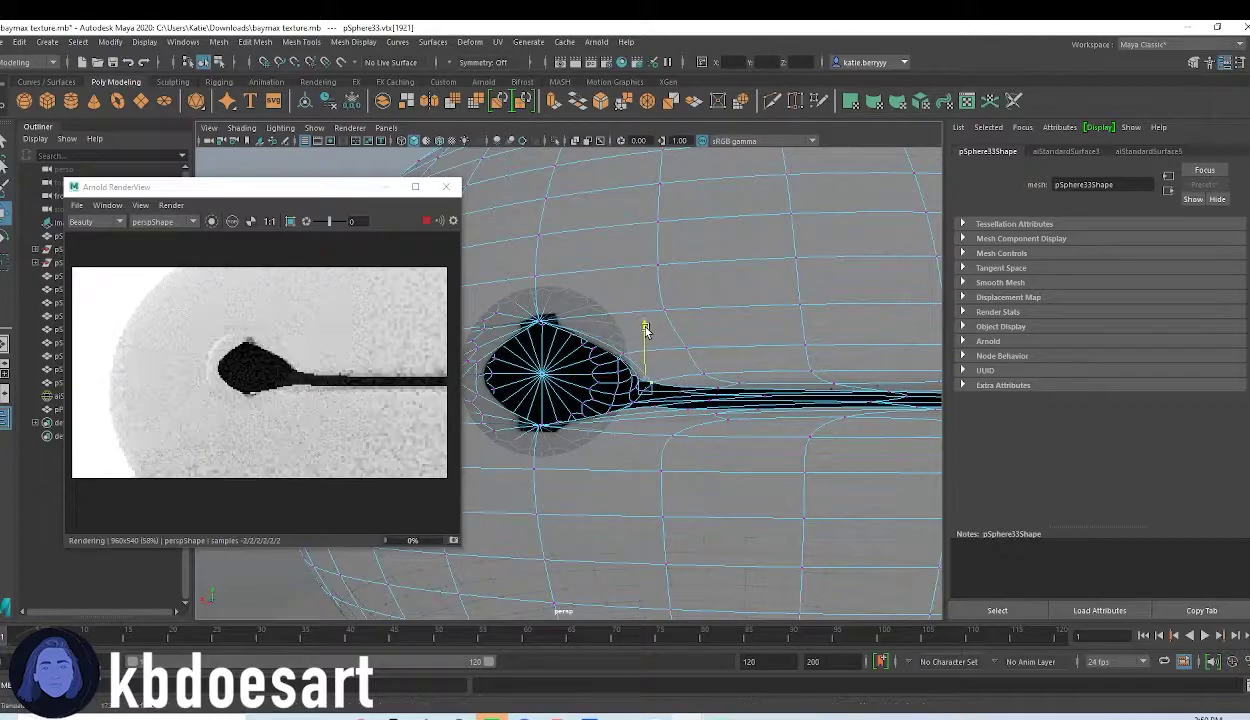
pyautogui.scroll(-3, 718, 388)
pyautogui.scroll(-3, 716, 390)
pyautogui.moveTo(703, 410)
pyautogui.keyDown('alt'); pyautogui.mouseDown()
pyautogui.moveTo(678, 441)
pyautogui.moveTo(691, 449)
pyautogui.mouseUp(); pyautogui.keyUp('alt')
pyautogui.scroll(3, 810, 435)
# - Select a vertex beside the right eye, then view the head on the body
pyautogui.keyDown('alt'); pyautogui.moveTo(810, 435); pyautogui.dragTo(665, 453); pyautogui.keyUp('alt')
pyautogui.click(670, 447)
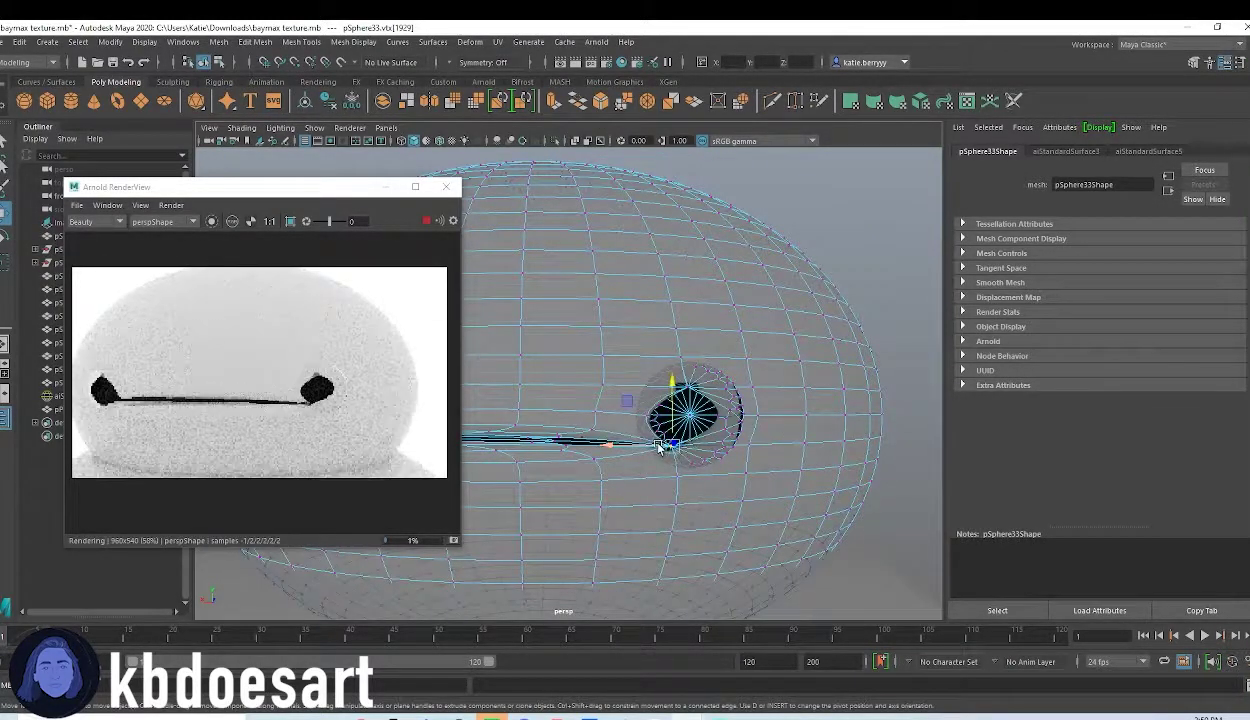
pyautogui.scroll(-3, 790, 440)
pyautogui.scroll(-2, 738, 449)
pyautogui.scroll(-2, 703, 446)
pyautogui.scroll(-2, 709, 455)
pyautogui.scroll(-2, 640, 440)
pyautogui.moveTo(679, 412)
pyautogui.keyDown('alt'); pyautogui.mouseDown()
pyautogui.moveTo(737, 376)
pyautogui.moveTo(680, 395)
pyautogui.moveTo(665, 383)
pyautogui.moveTo(640, 390)
pyautogui.moveTo(722, 389)
pyautogui.moveTo(763, 356)
pyautogui.moveTo(713, 387)
pyautogui.moveTo(730, 425)
pyautogui.moveTo(743, 381)
pyautogui.moveTo(786, 385)
pyautogui.mouseUp(); pyautogui.keyUp('alt')
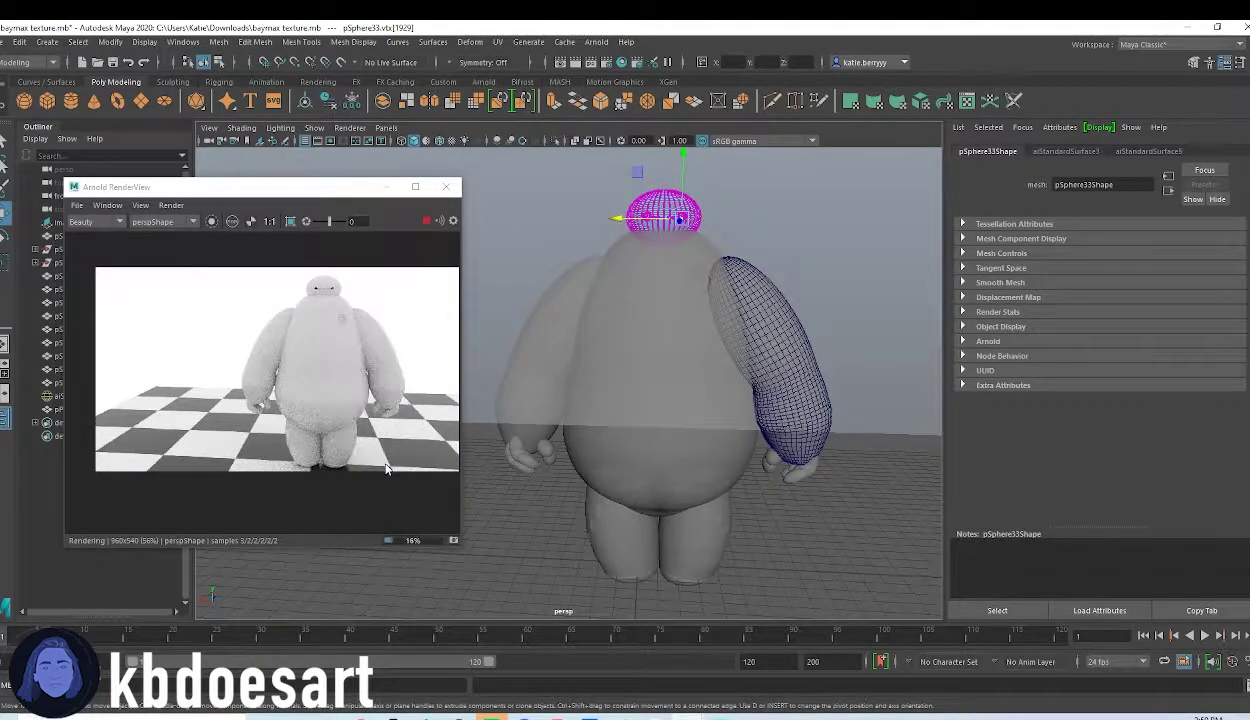
# - Widen the Arnold RenderView window and centre the full Baymax render in it
pyautogui.moveTo(461, 444); pyautogui.dragTo(932, 446)
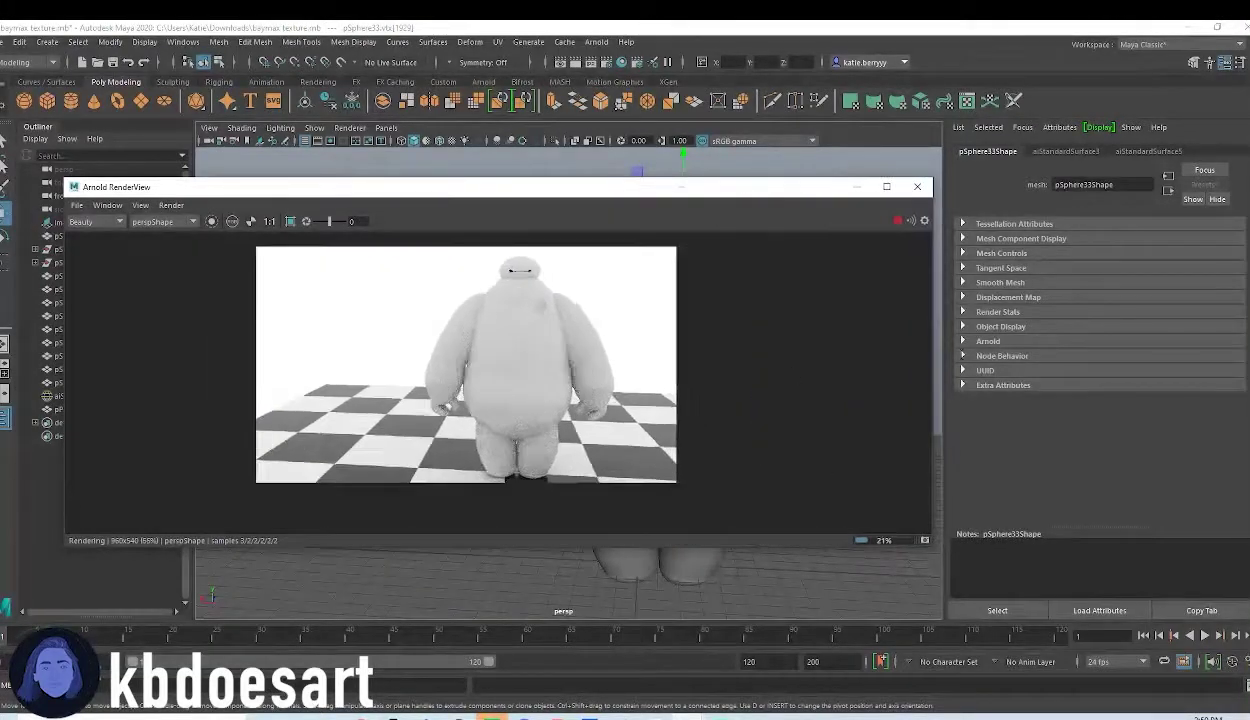
pyautogui.moveTo(522, 402); pyautogui.dragTo(691, 408, button='middle')
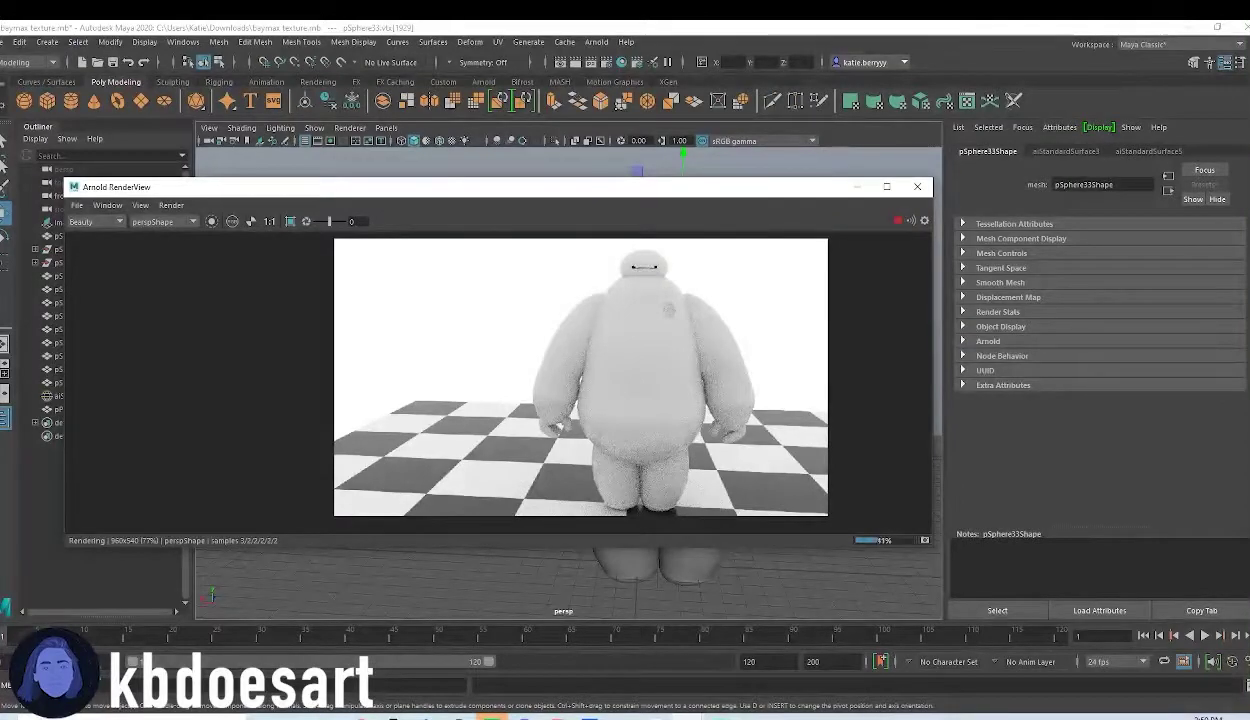